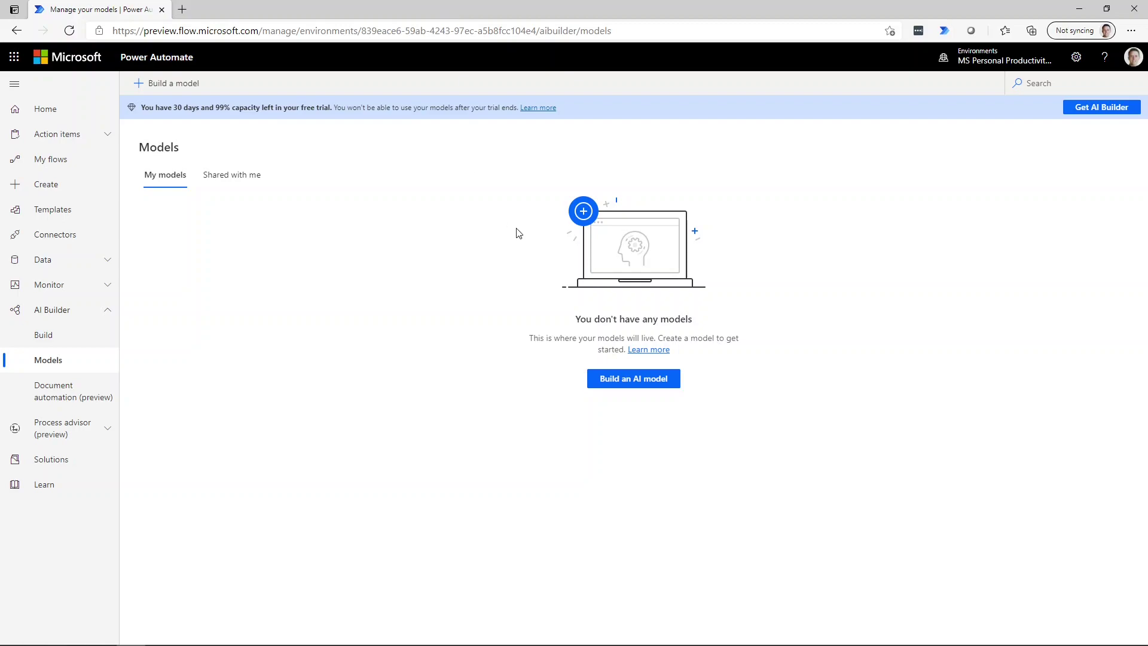
Create a new Form Processing AI model named 'Contoso Food Sign Up Form'
click(628, 379)
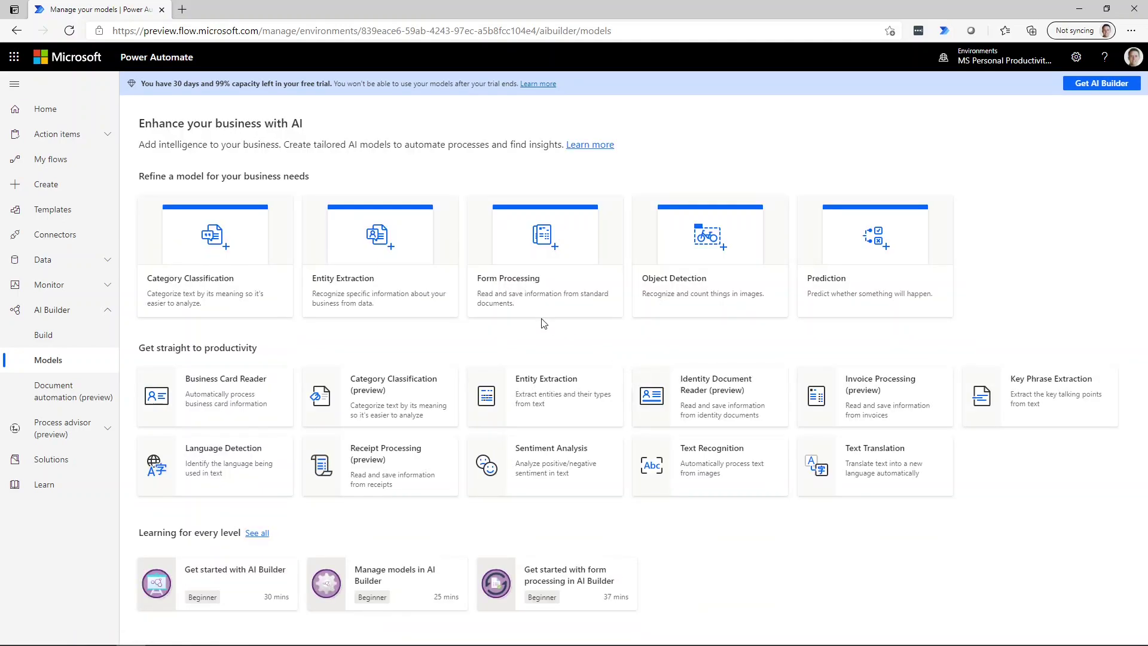
click(518, 305)
click(786, 281)
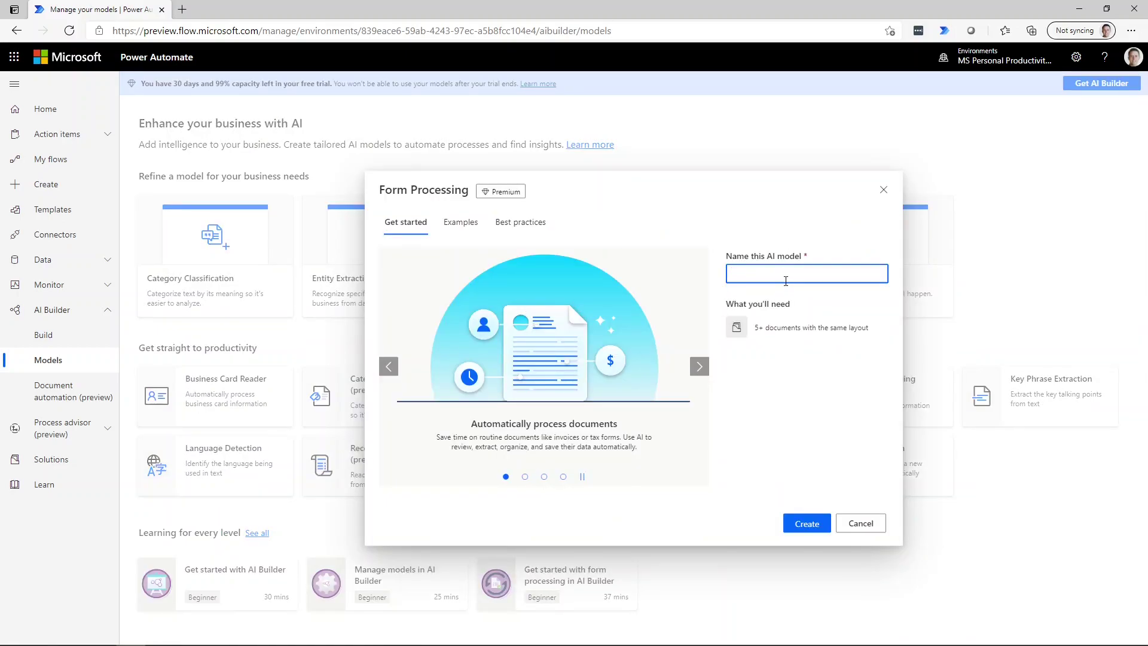
text(Contoso Food Sign Up Form)
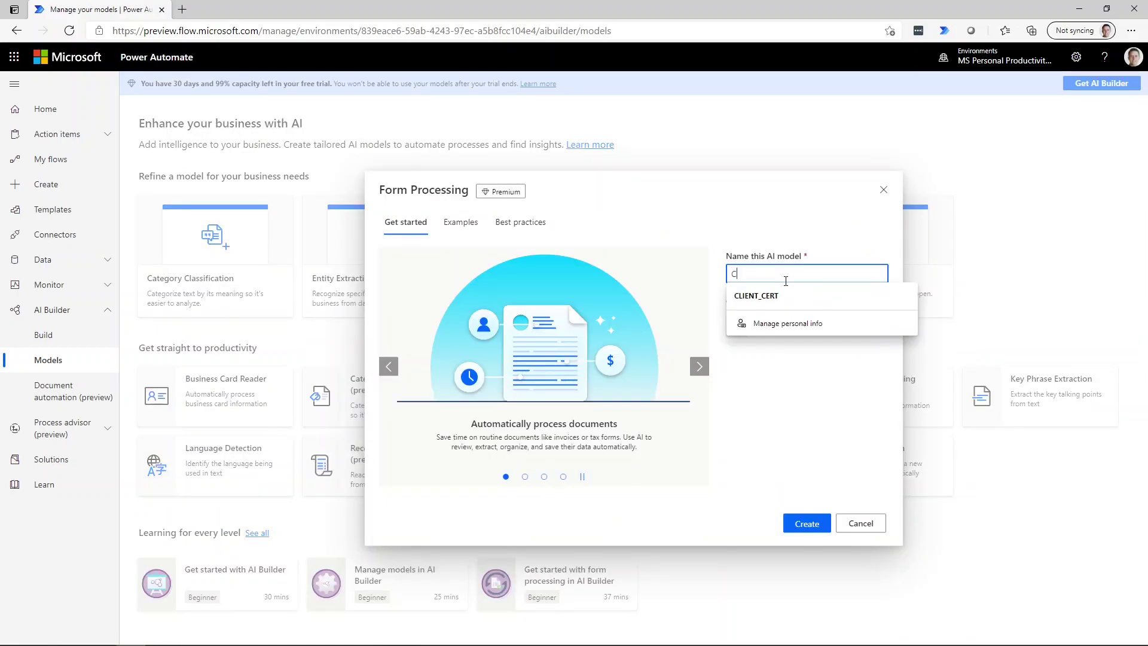
click(797, 525)
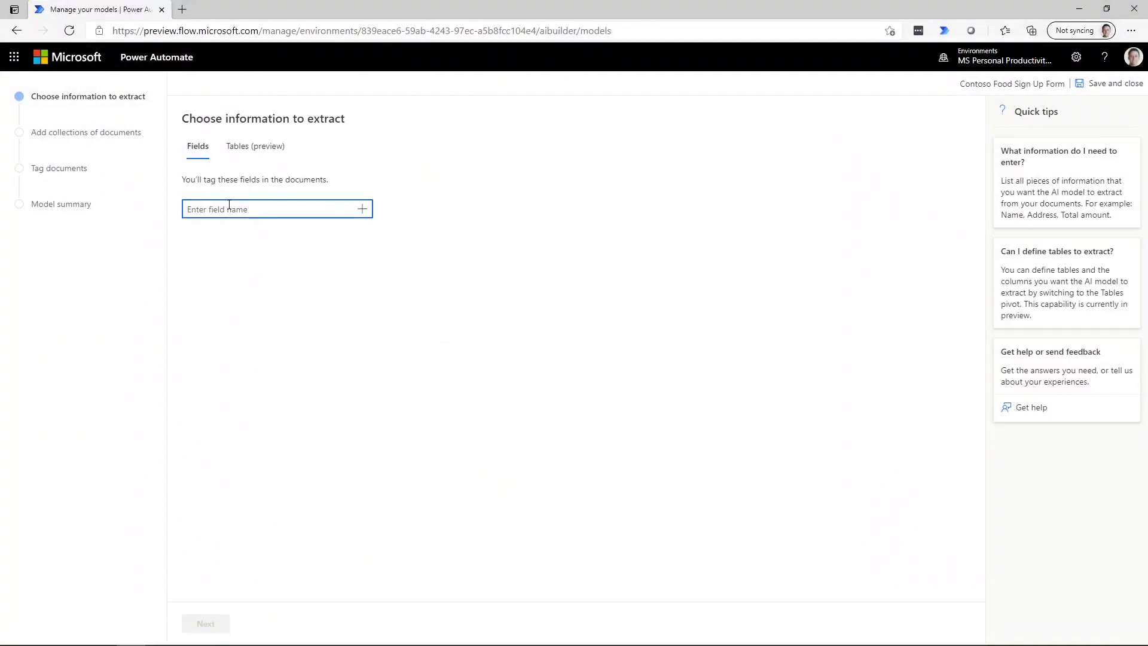
Add an Event Date field to extract and create a new table
text(Event Date)
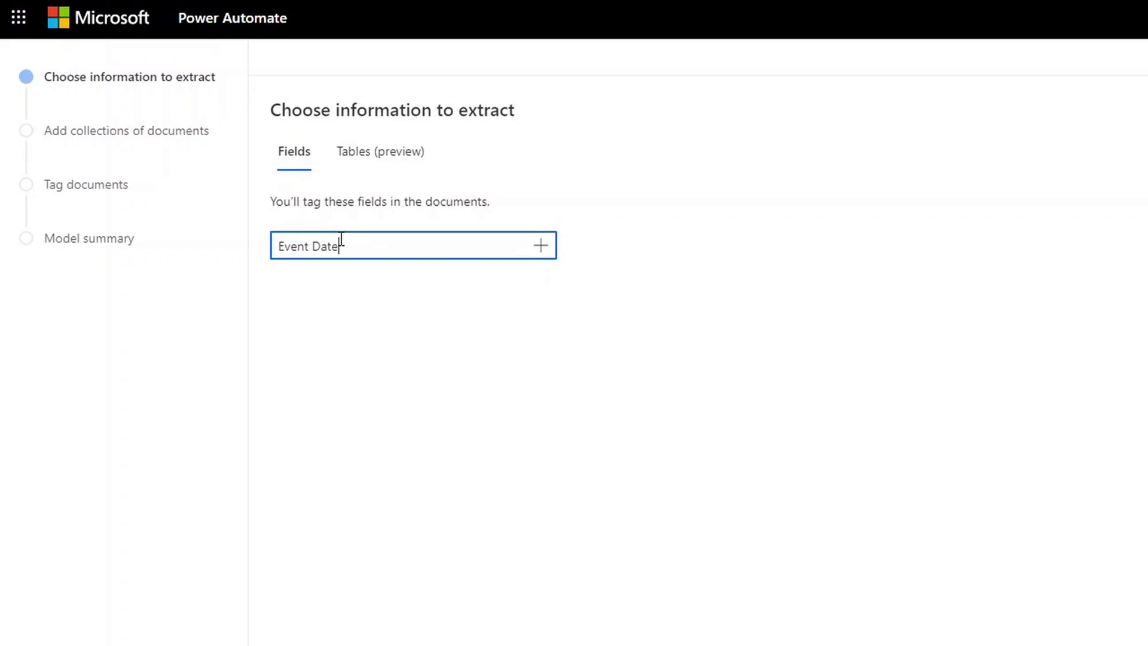
key(Return)
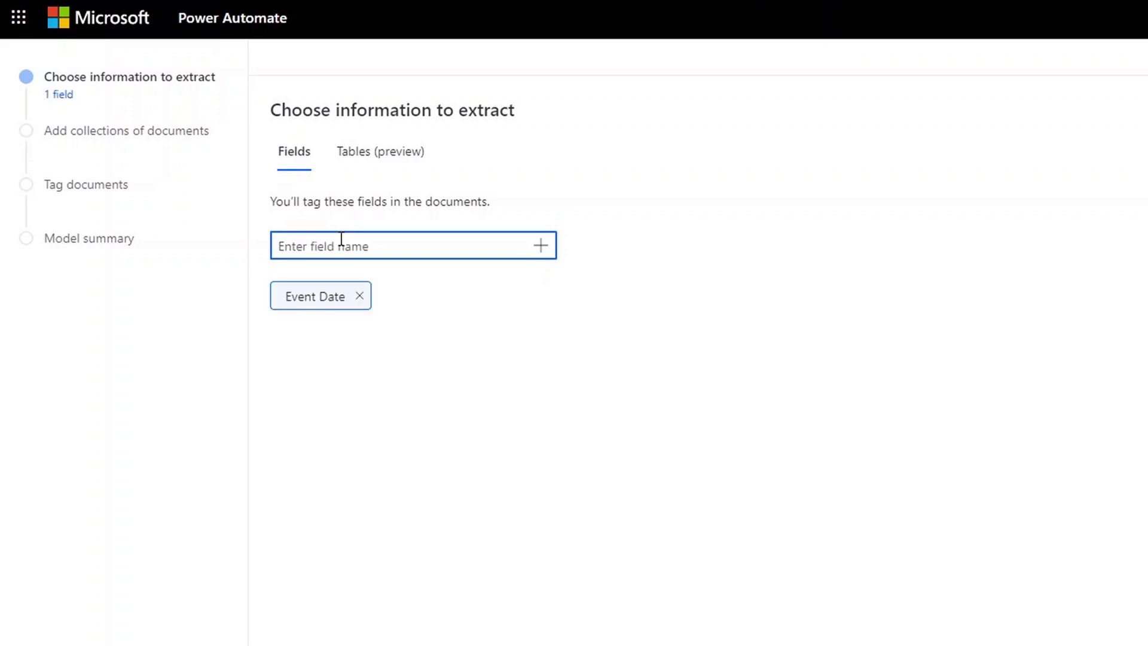
click(350, 166)
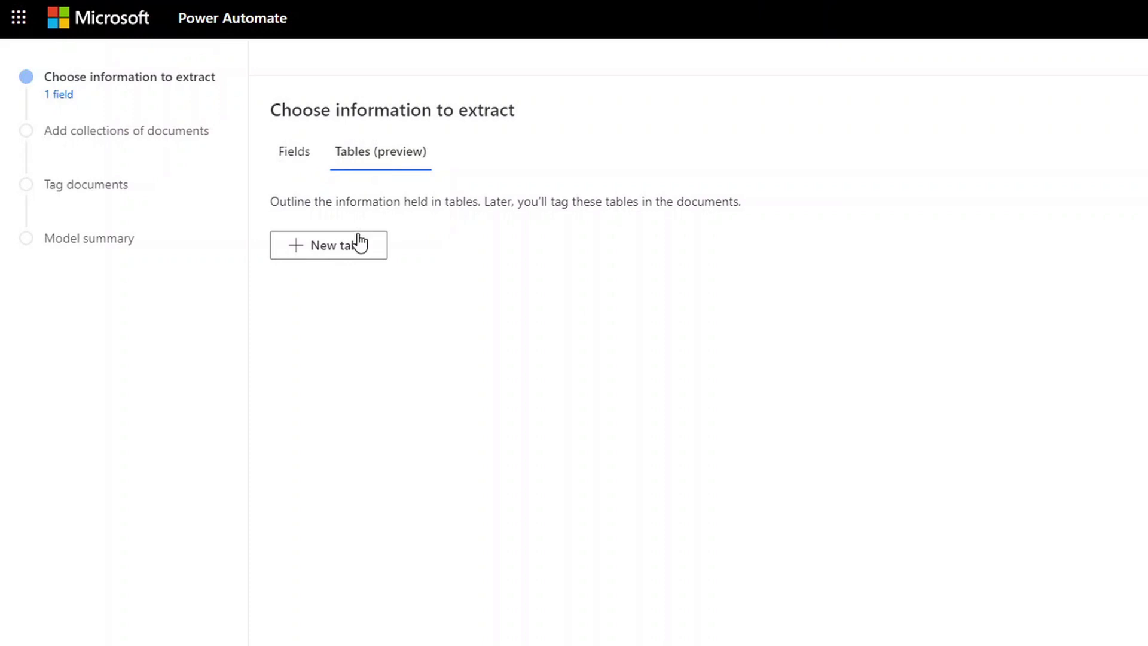
click(360, 254)
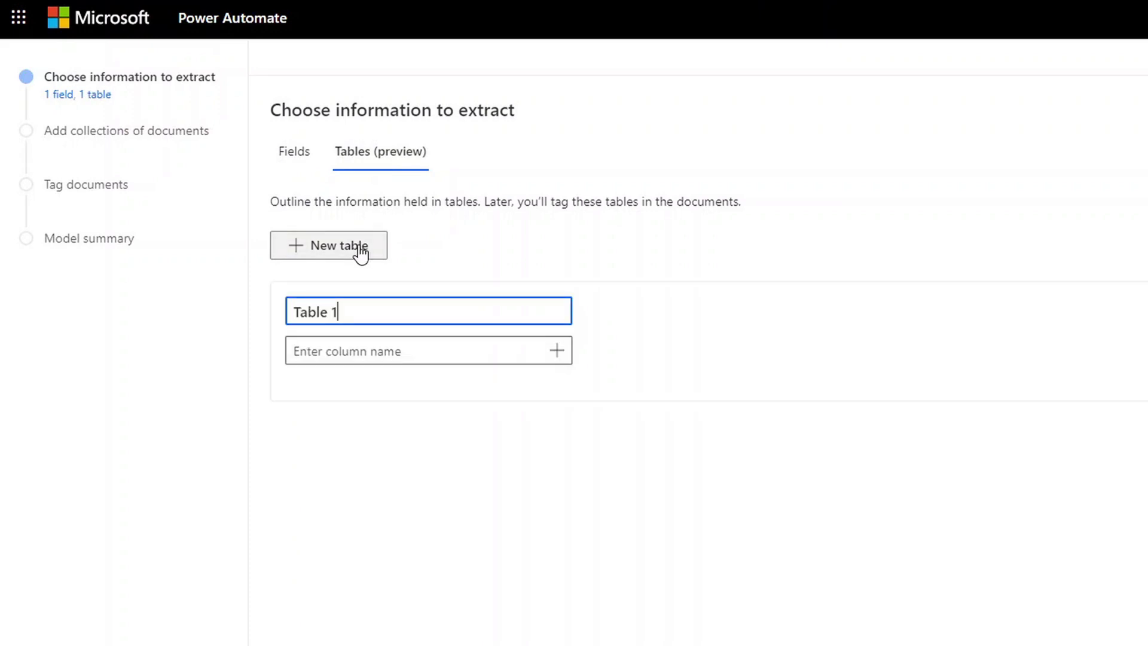
Give Table 1 the columns Name, Food and Quantity and proceed to documents
click(414, 355)
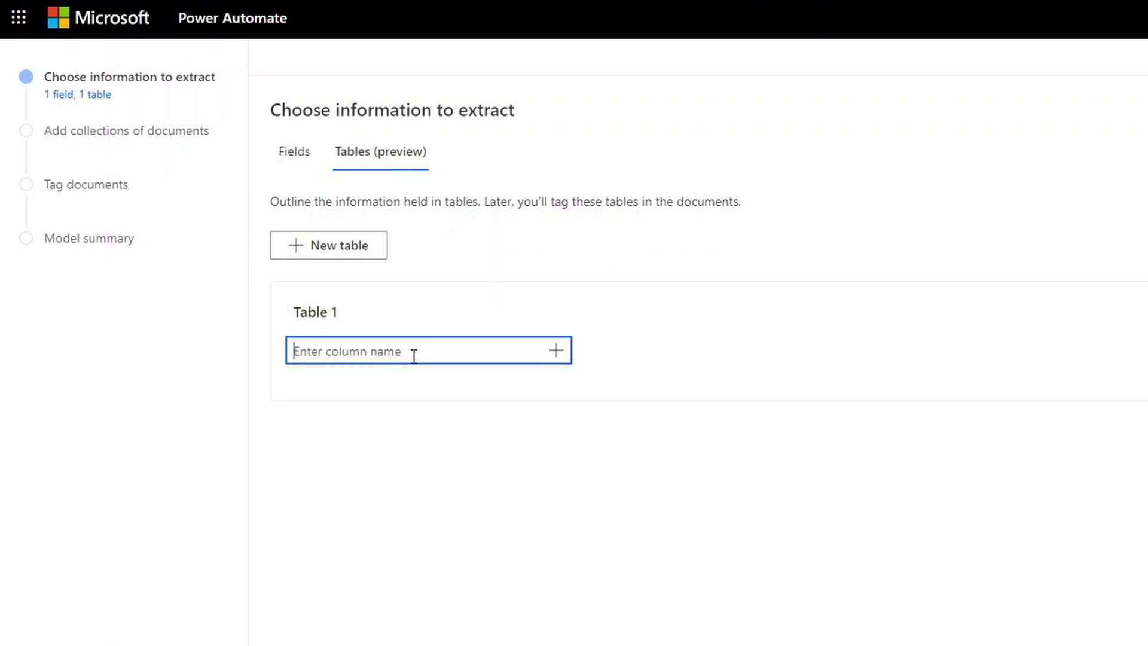
text(Name)
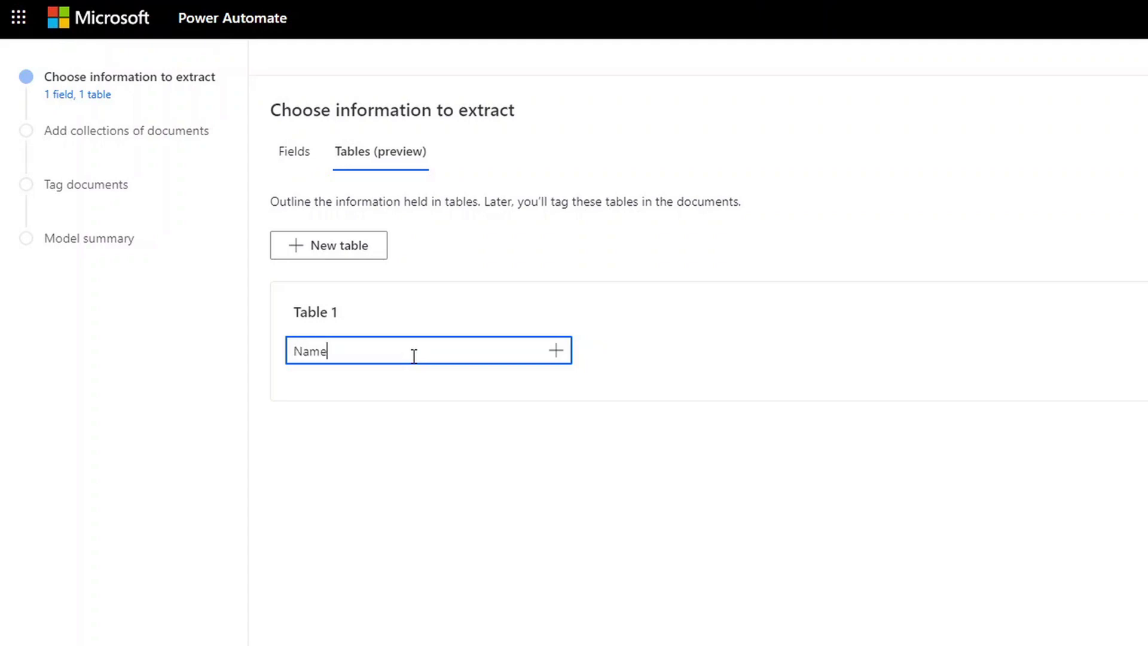
key(Return)
text(Food)
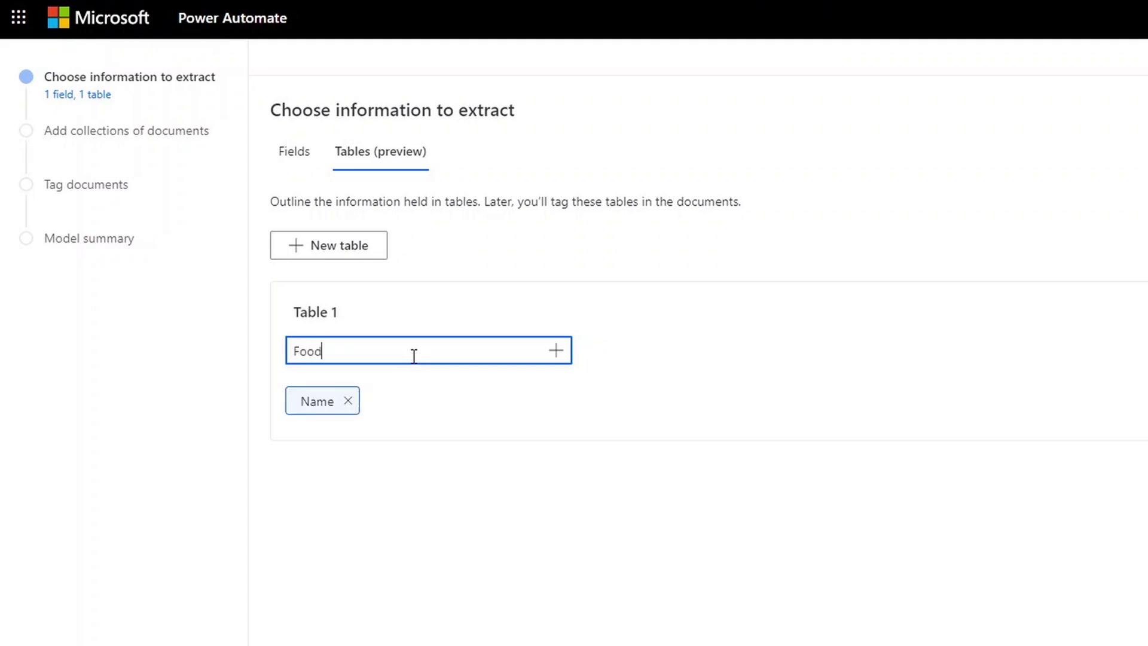
key(Return)
text(Quantity)
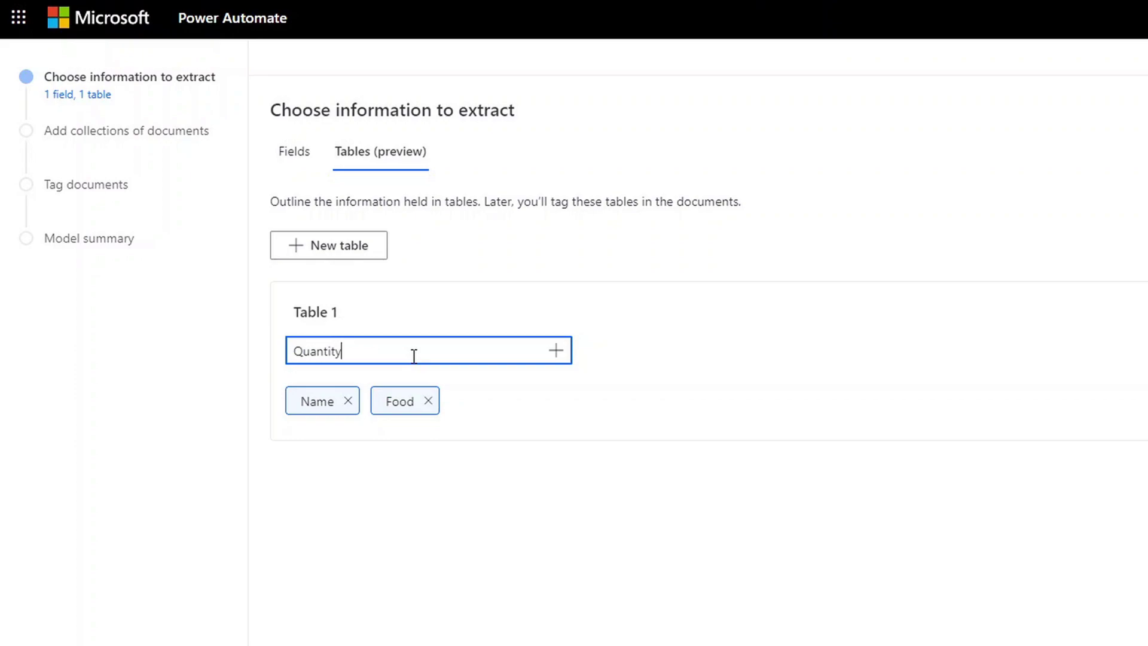
key(Return)
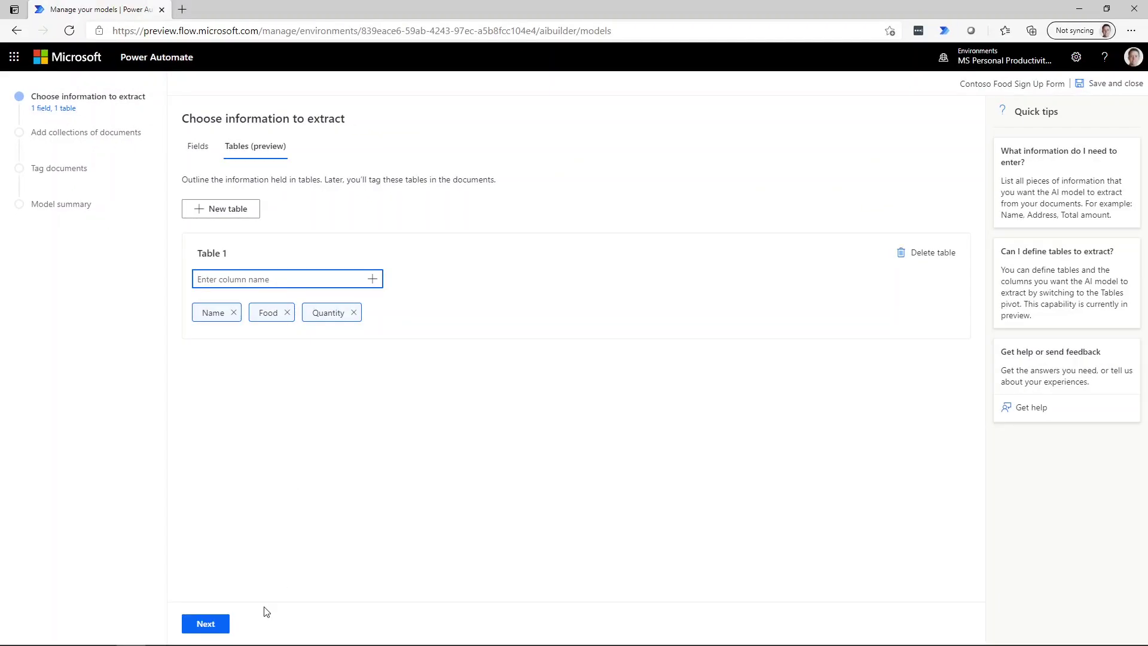
click(207, 624)
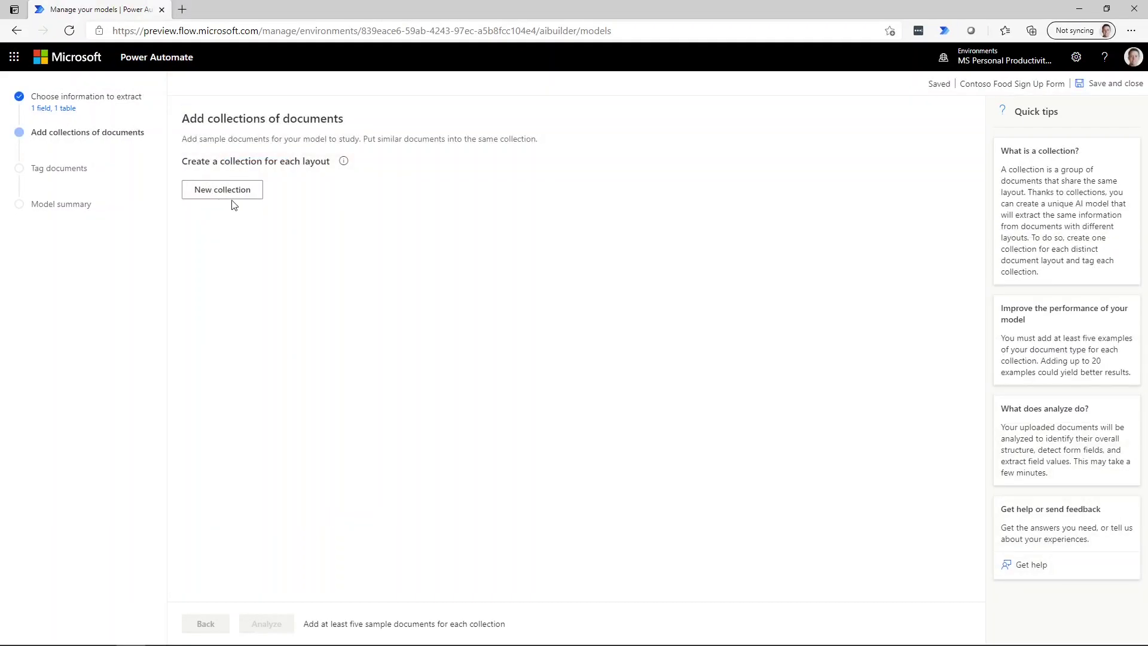
Upload the five sample PDFs from the Samples Train folder into Collection 1
click(229, 195)
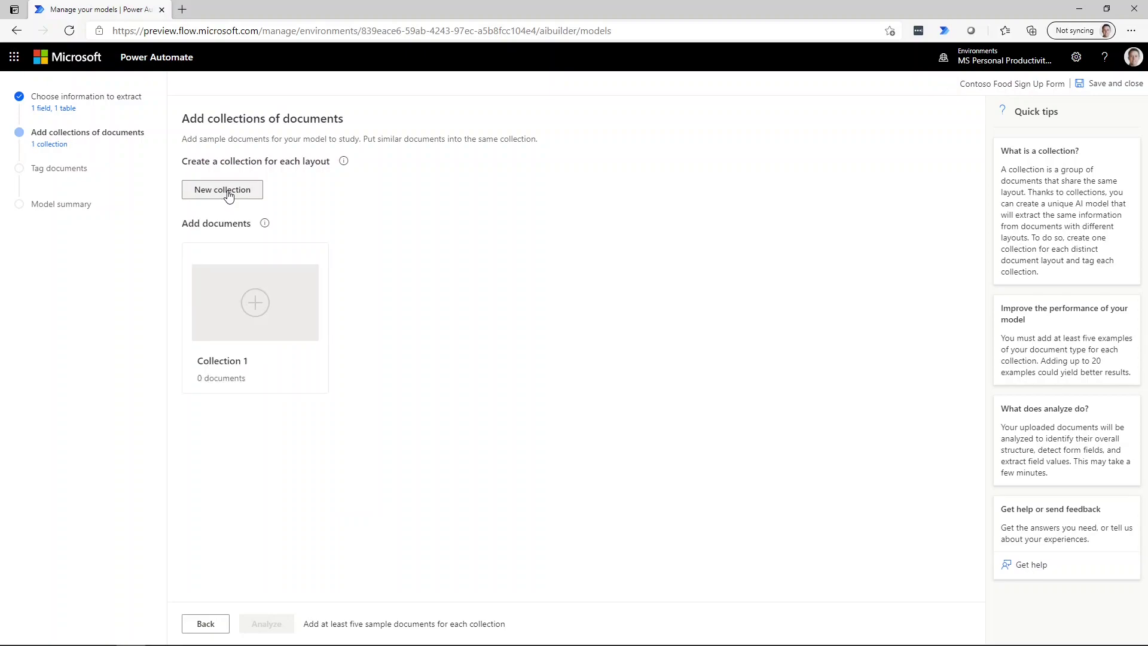
click(255, 303)
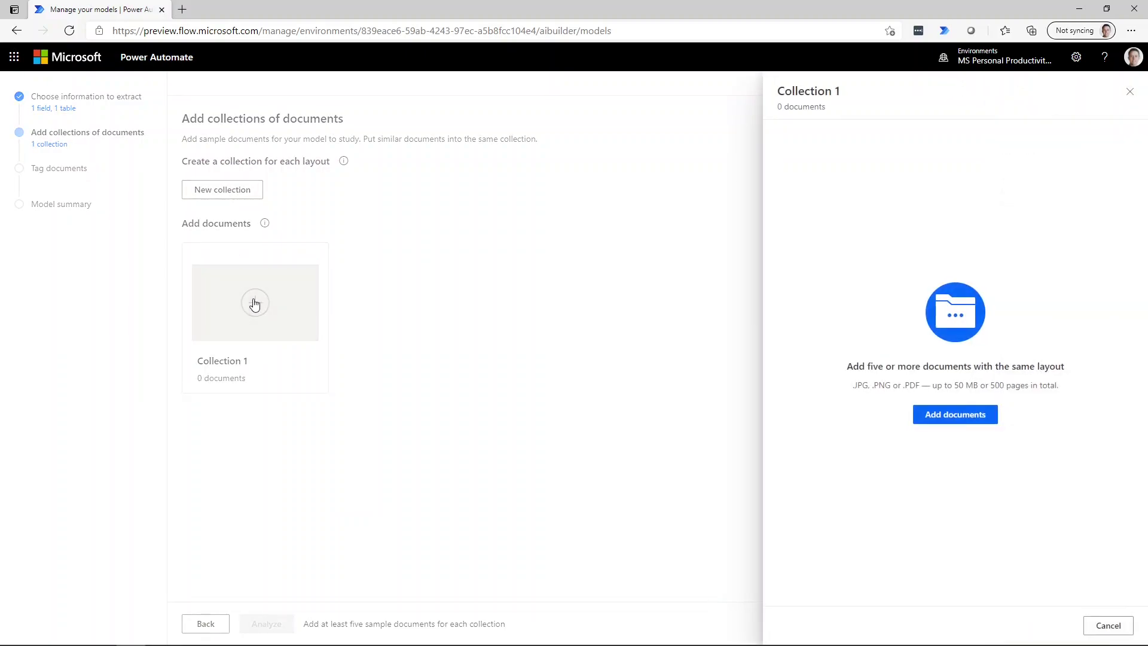
click(983, 418)
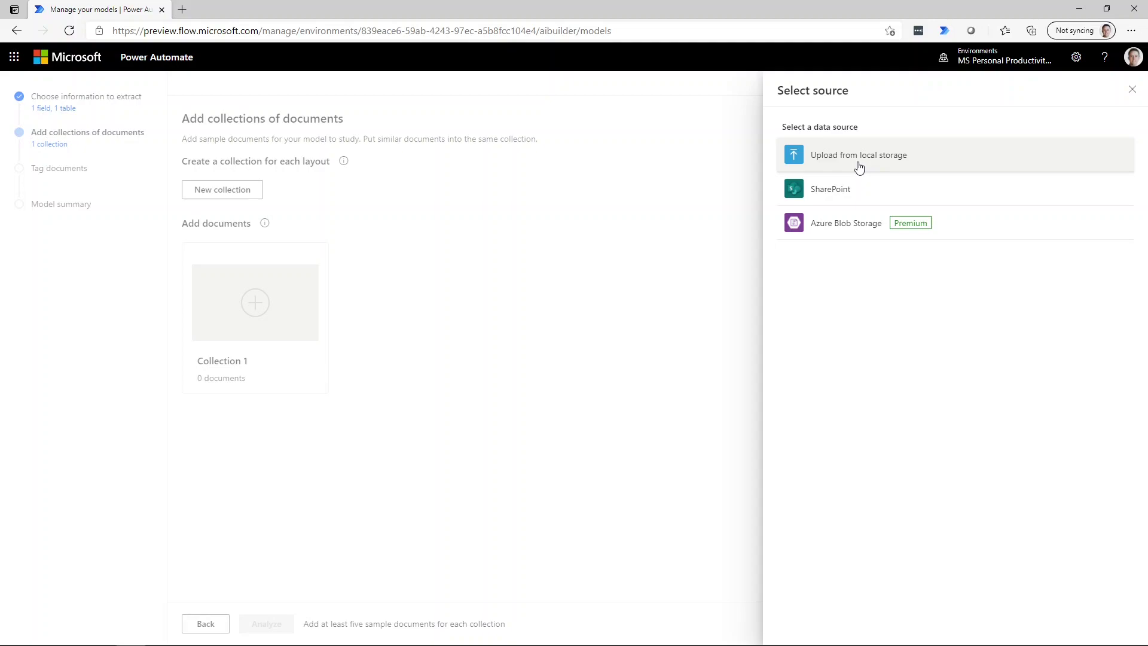
click(858, 164)
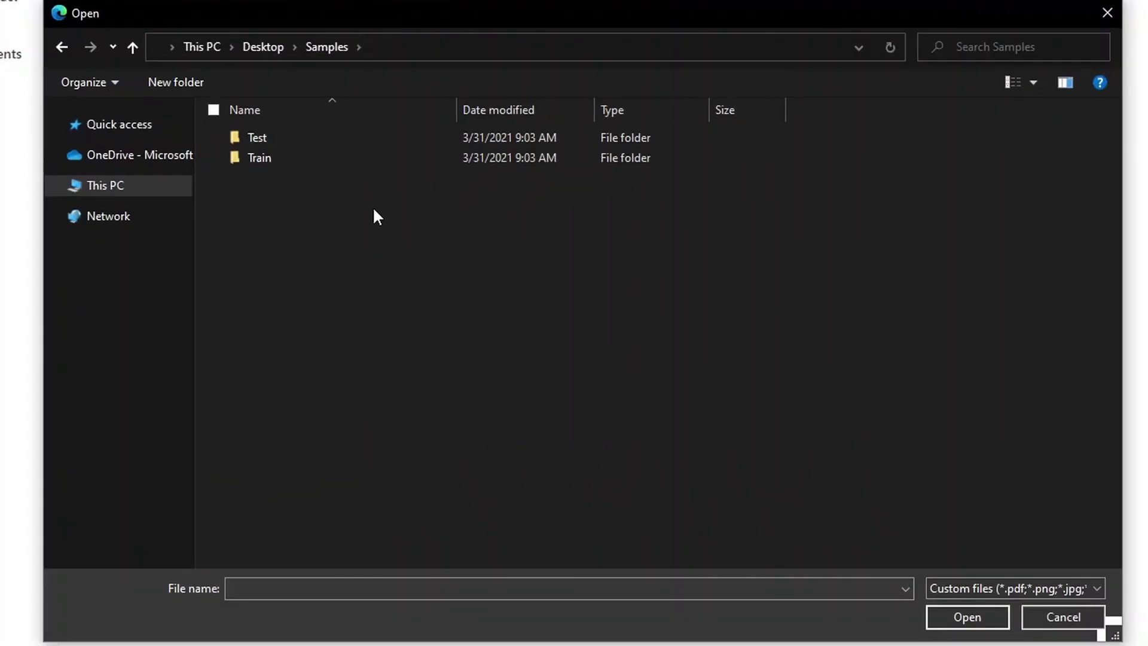
double_click(239, 156)
drag(286, 315, 286, 113)
click(967, 617)
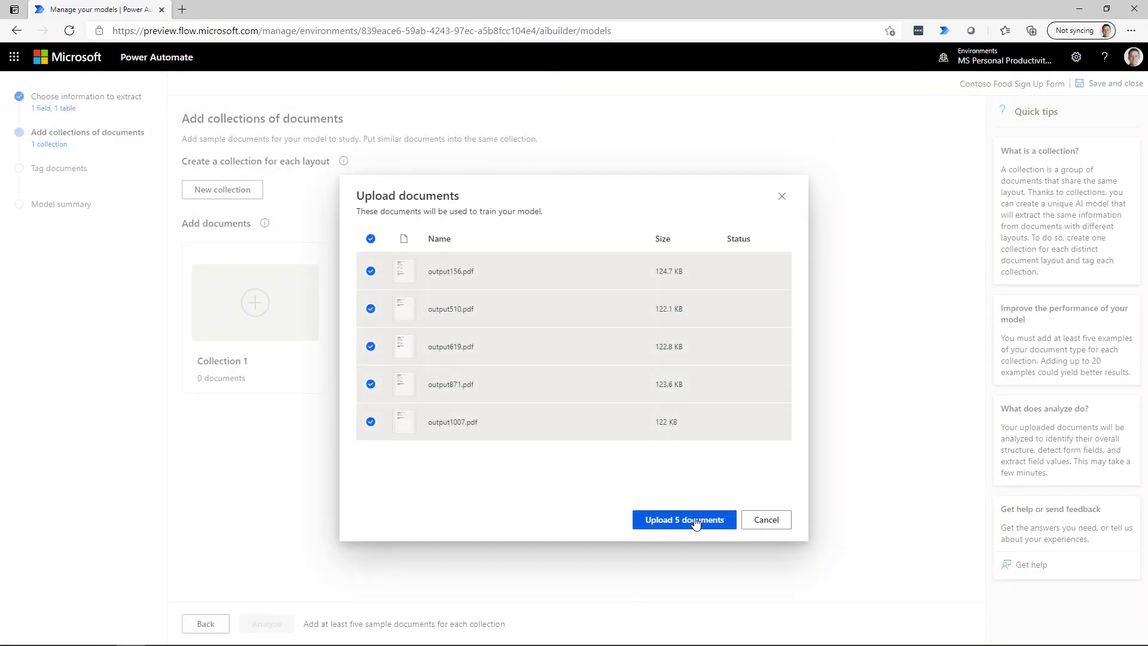
click(696, 522)
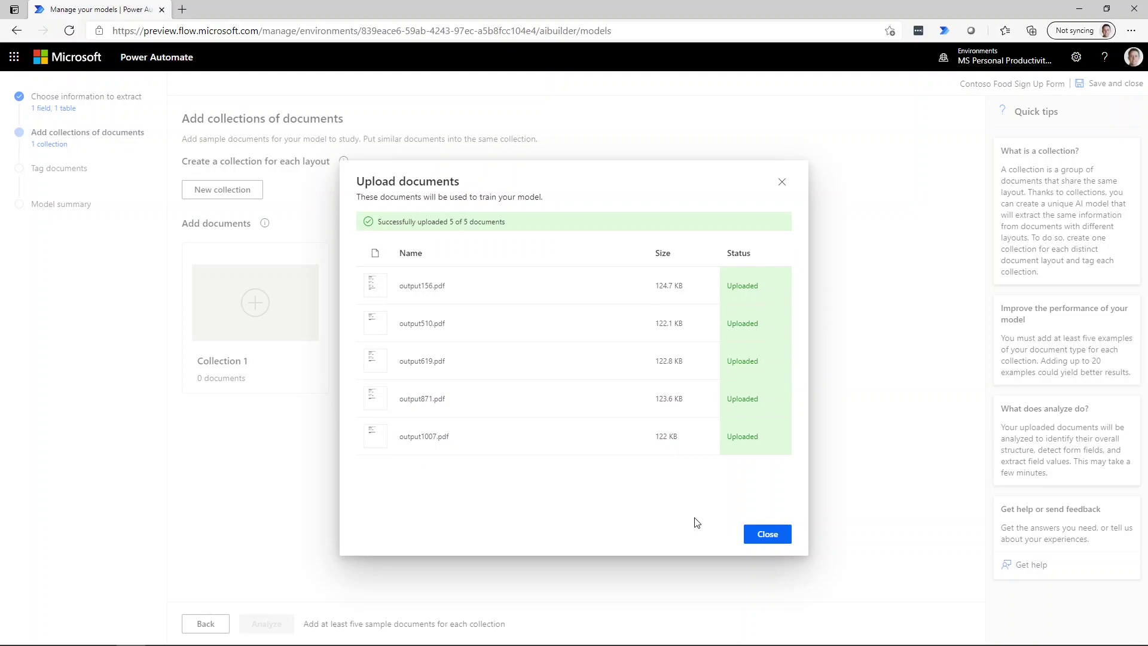
click(763, 535)
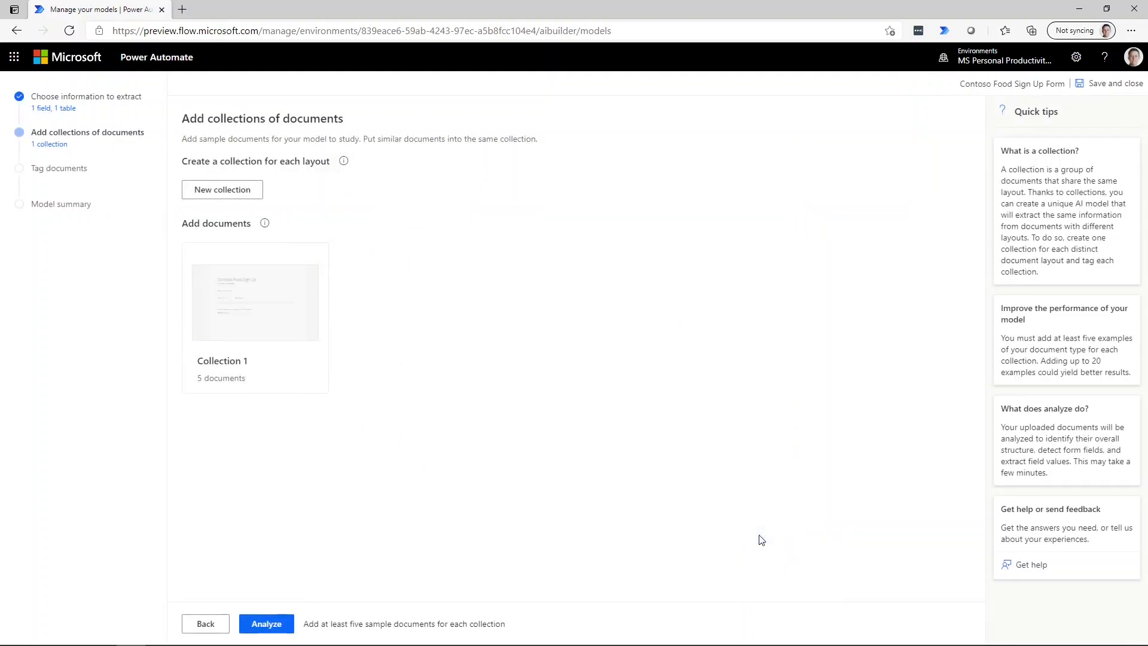
Analyze the documents, tag 4/30/2021 as Event Date, and outline the three sign-up rows
click(276, 625)
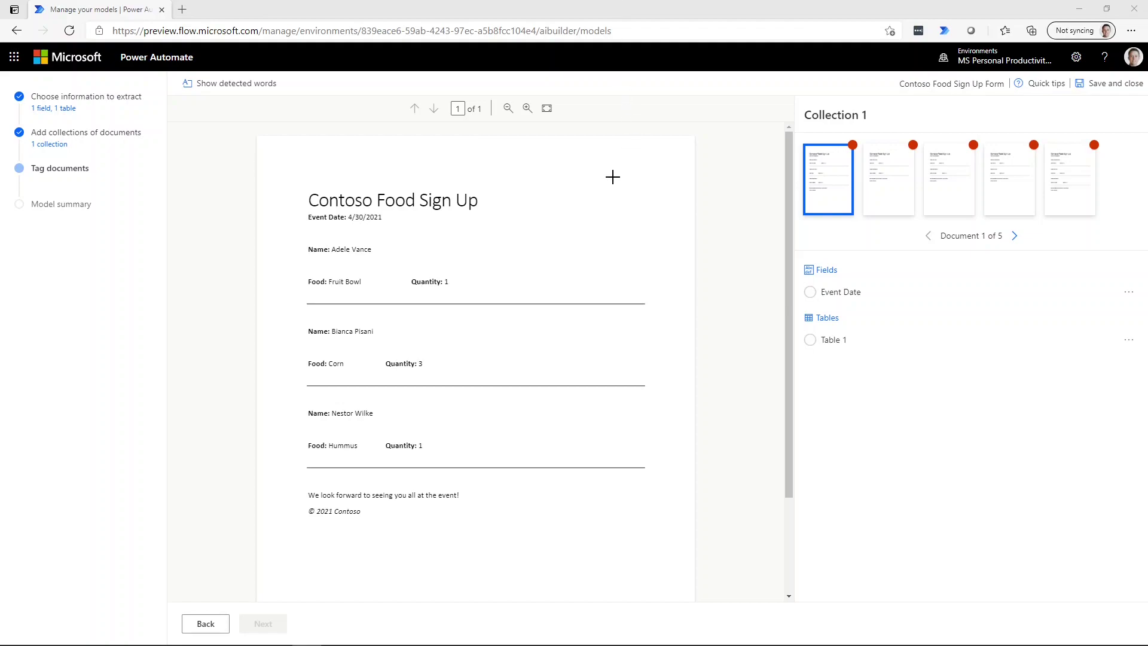
click(357, 218)
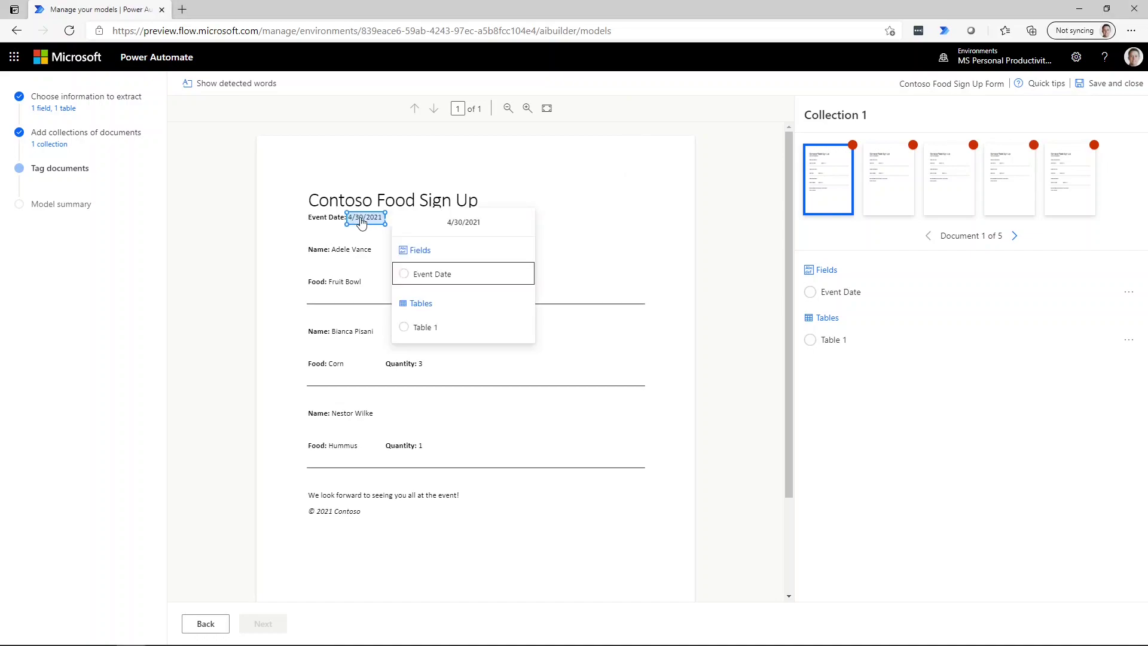
click(427, 274)
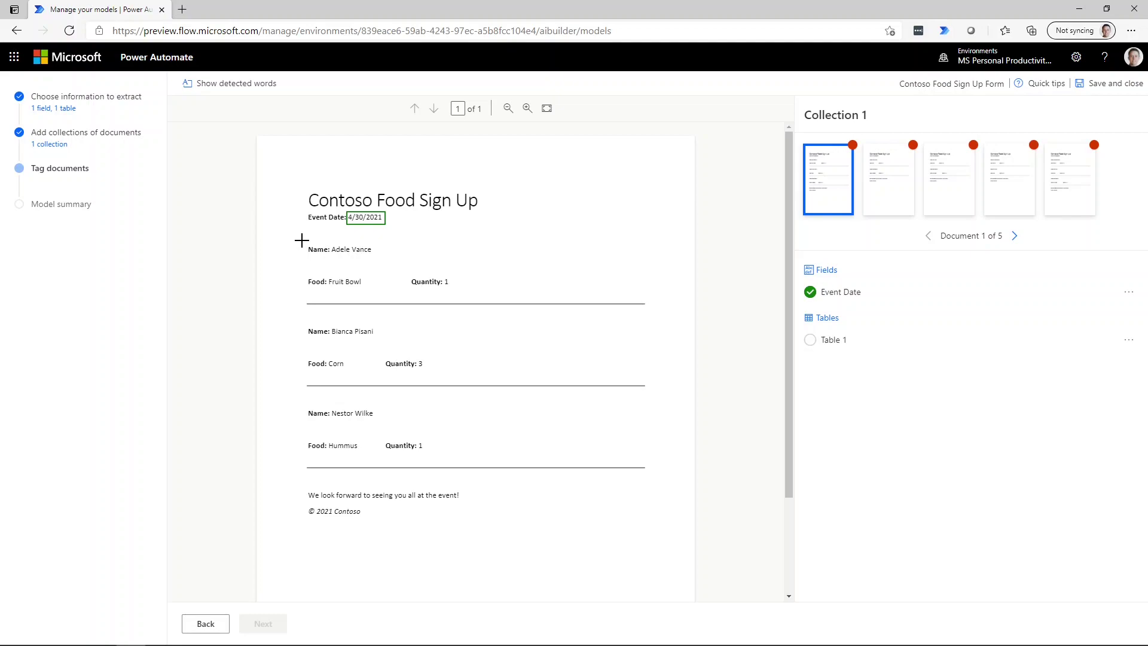
drag(301, 241, 664, 479)
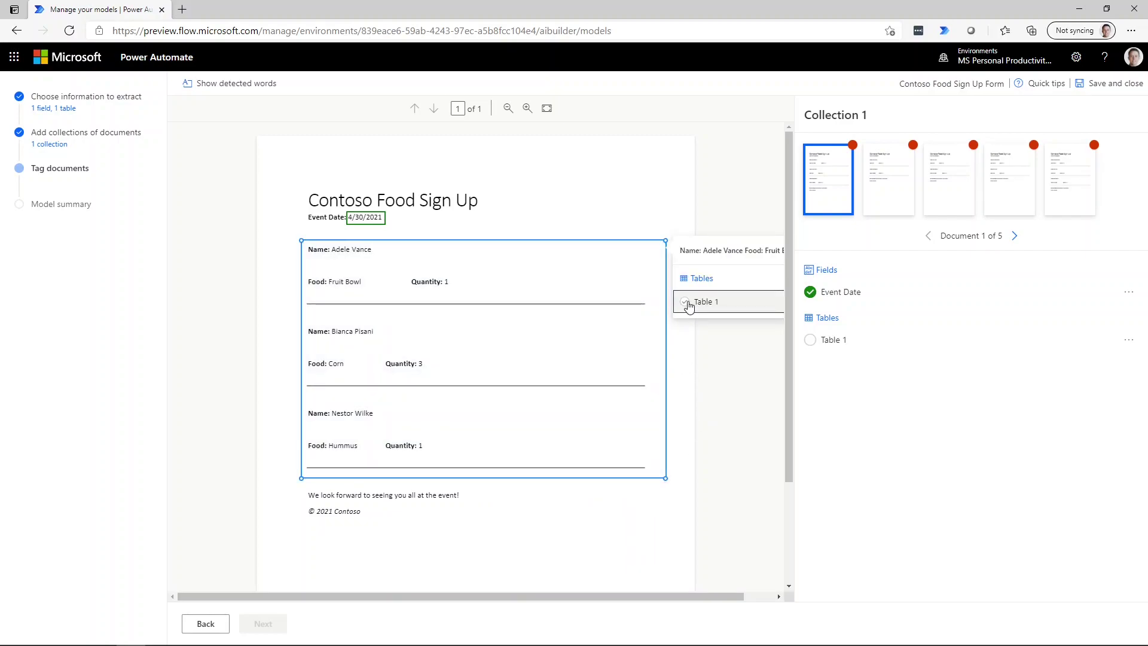
Assign the region to Table 1 and tag row 1: name, Fruit Bowl, quantity 1
click(689, 306)
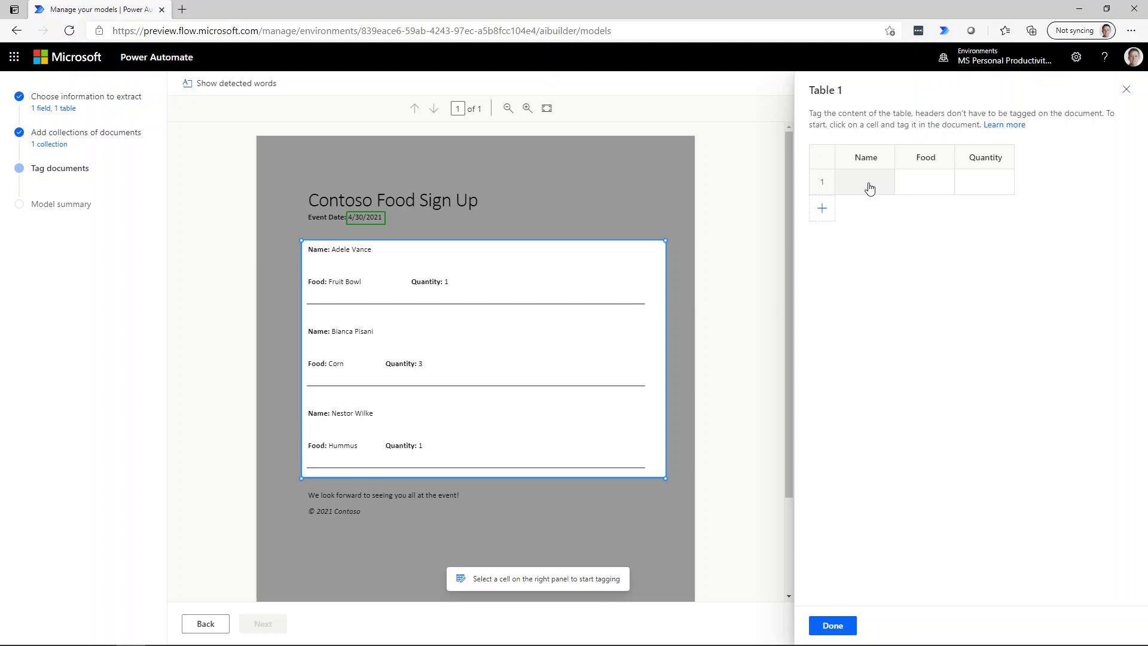
click(870, 189)
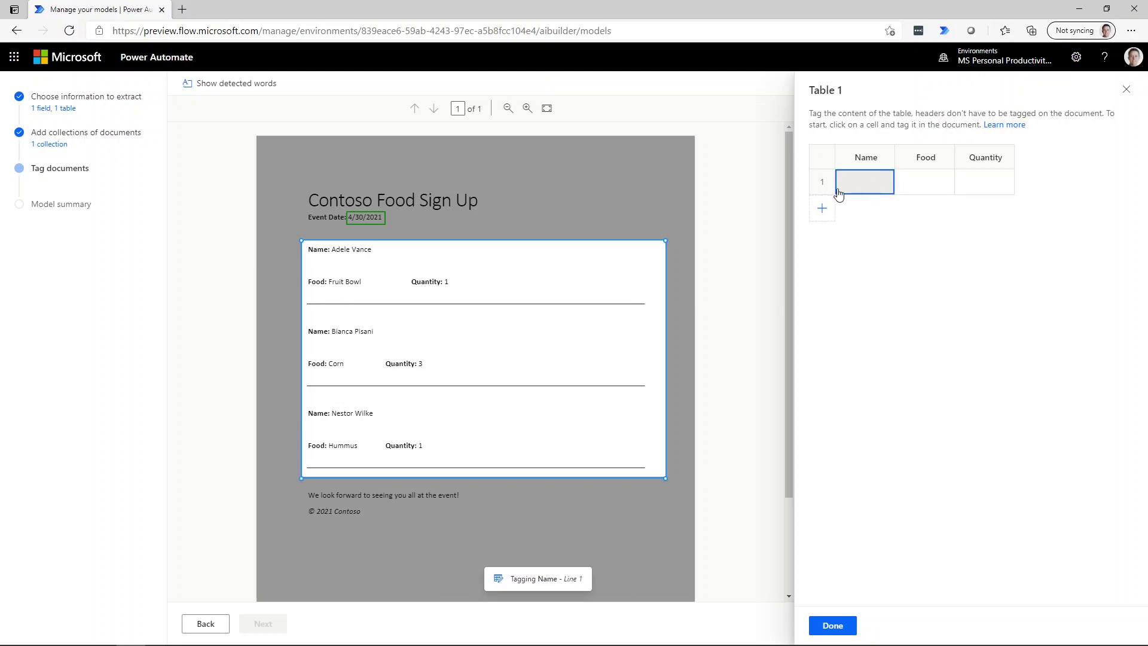
drag(333, 245, 372, 256)
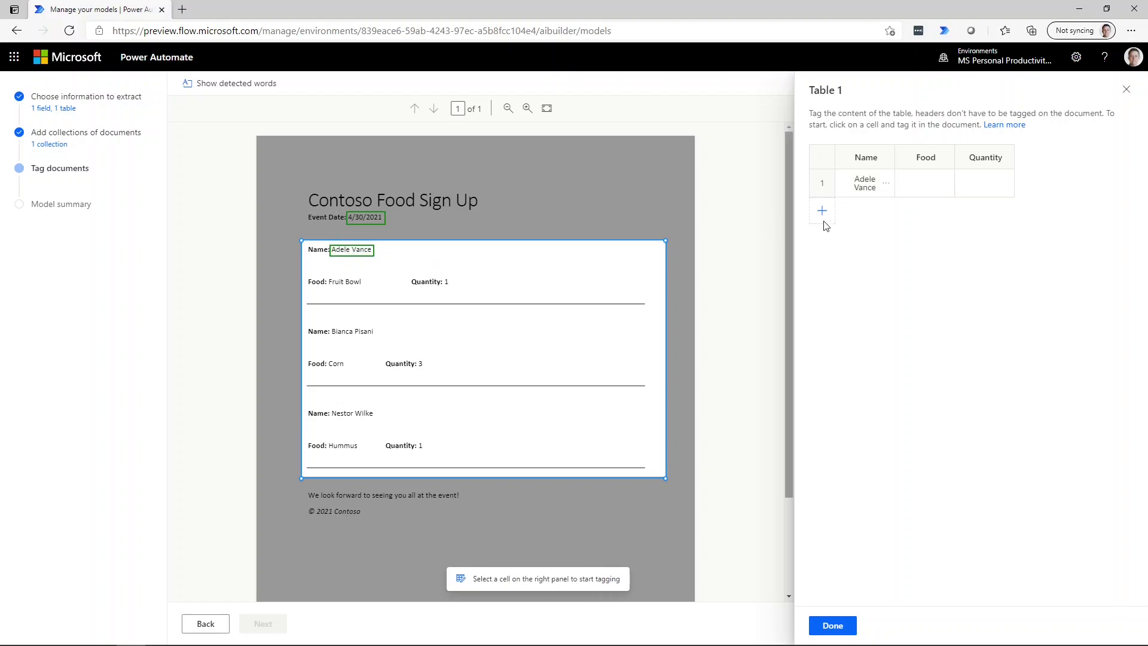
click(925, 190)
drag(327, 274, 364, 288)
click(969, 187)
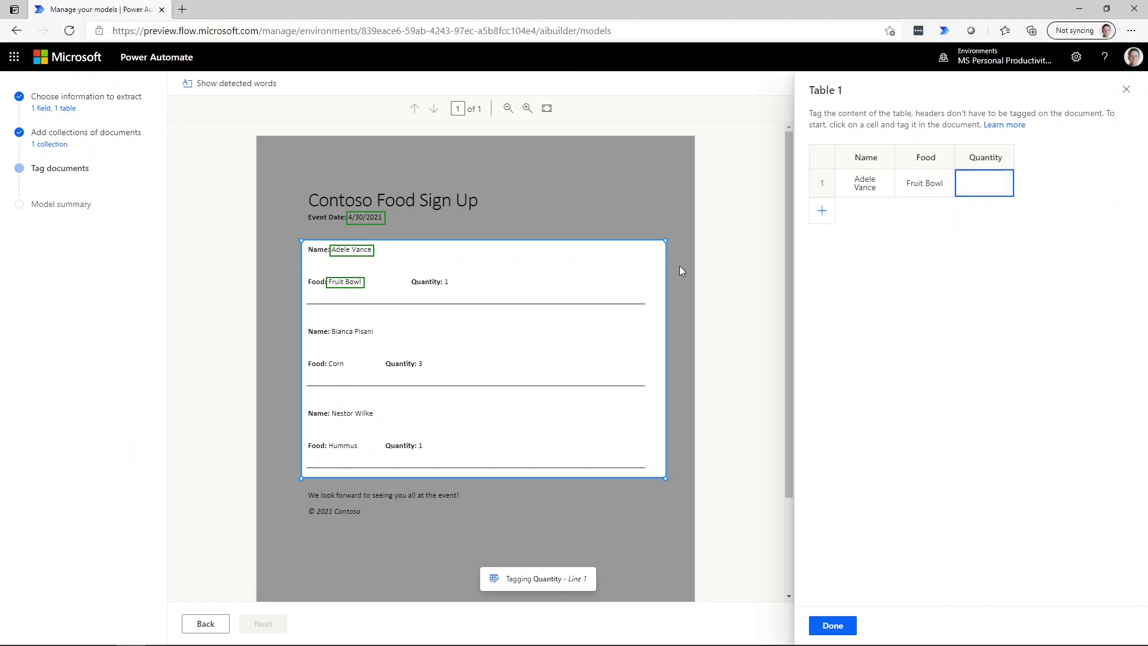
click(448, 283)
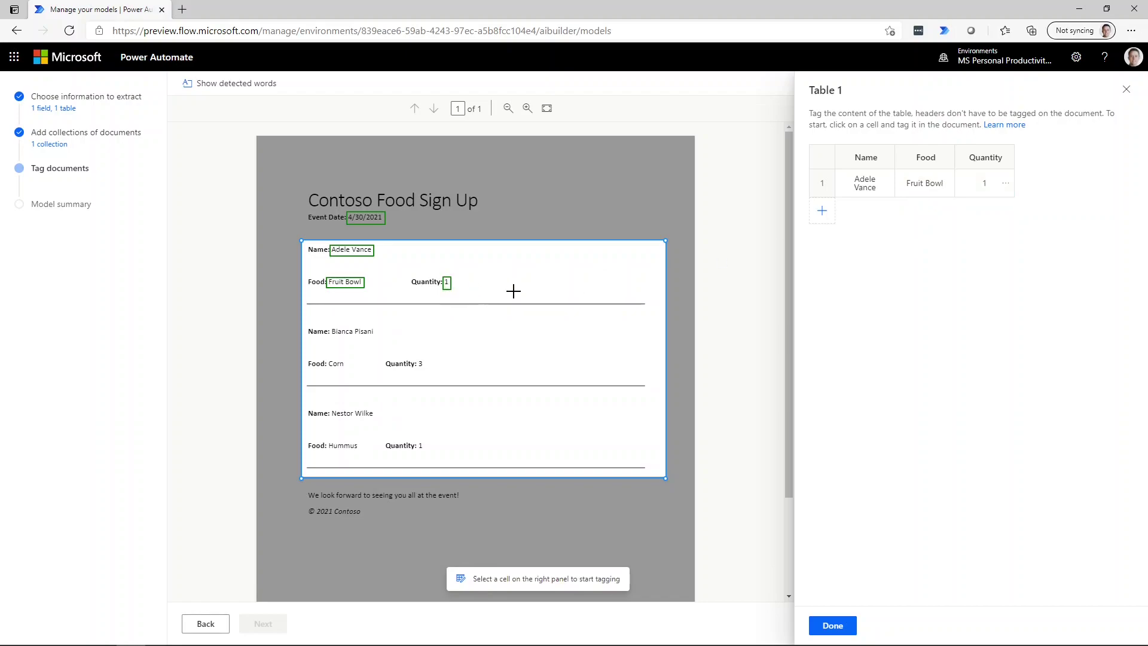
Add row 2 tagged with its name, food Corn and quantity 3
click(822, 211)
click(868, 213)
drag(329, 327, 380, 334)
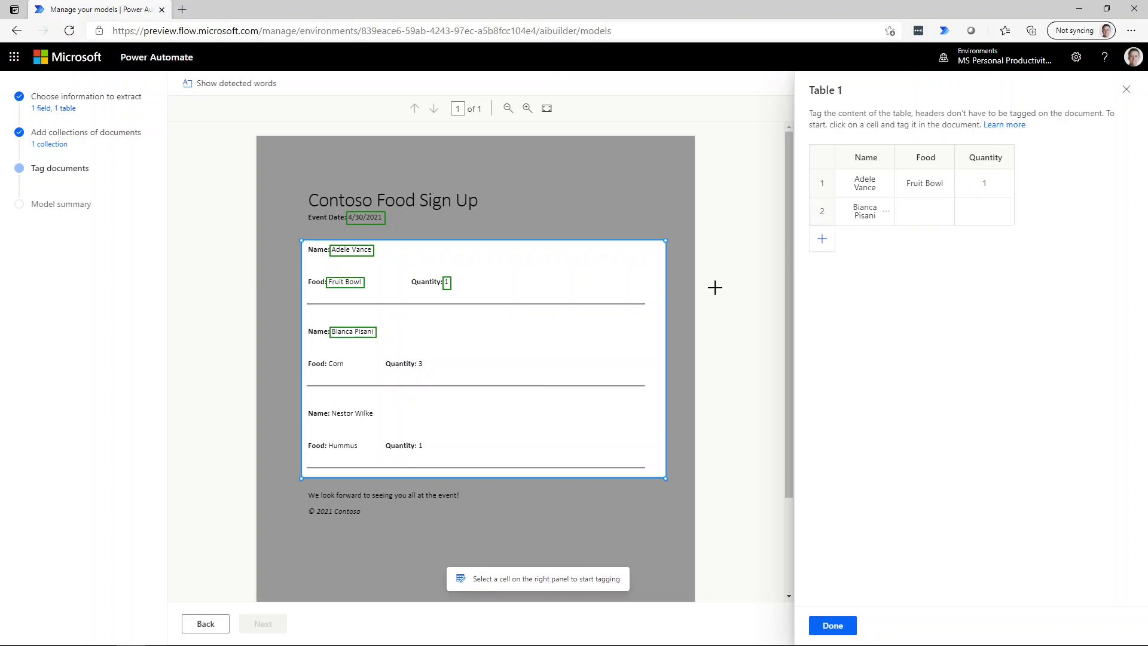
click(924, 211)
click(333, 361)
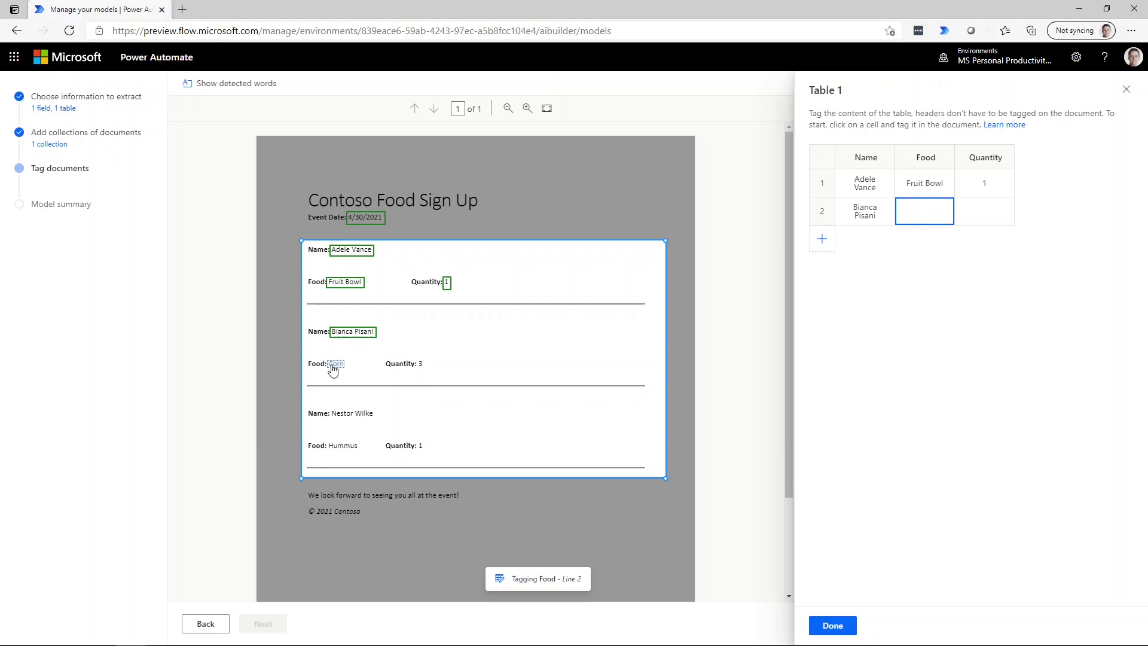
click(988, 223)
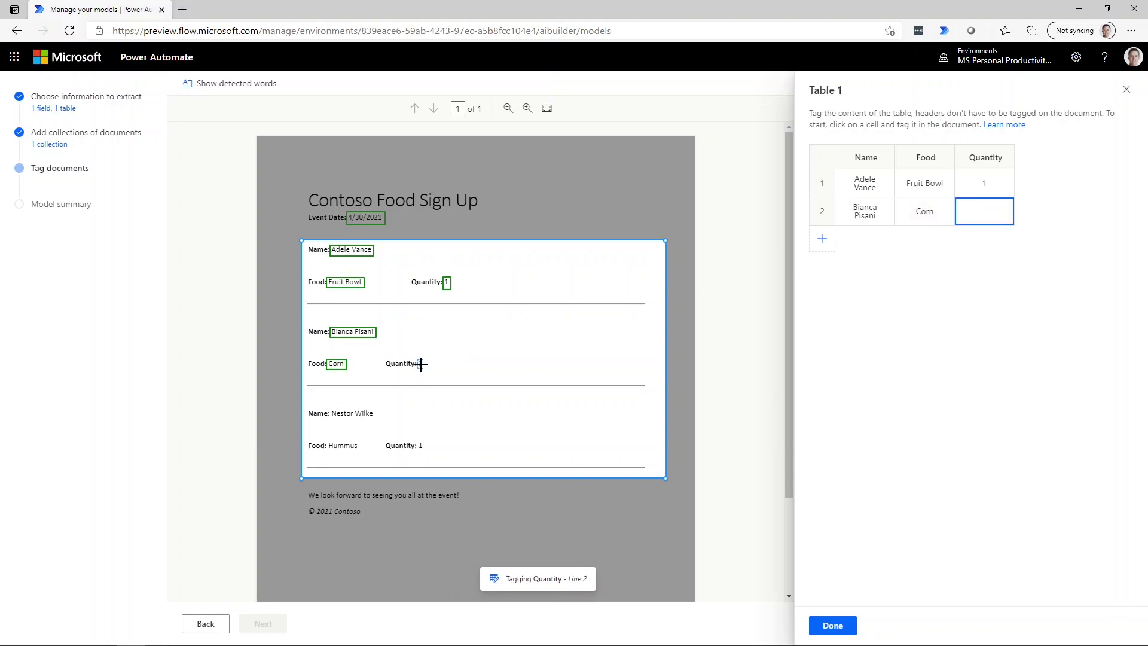
click(420, 363)
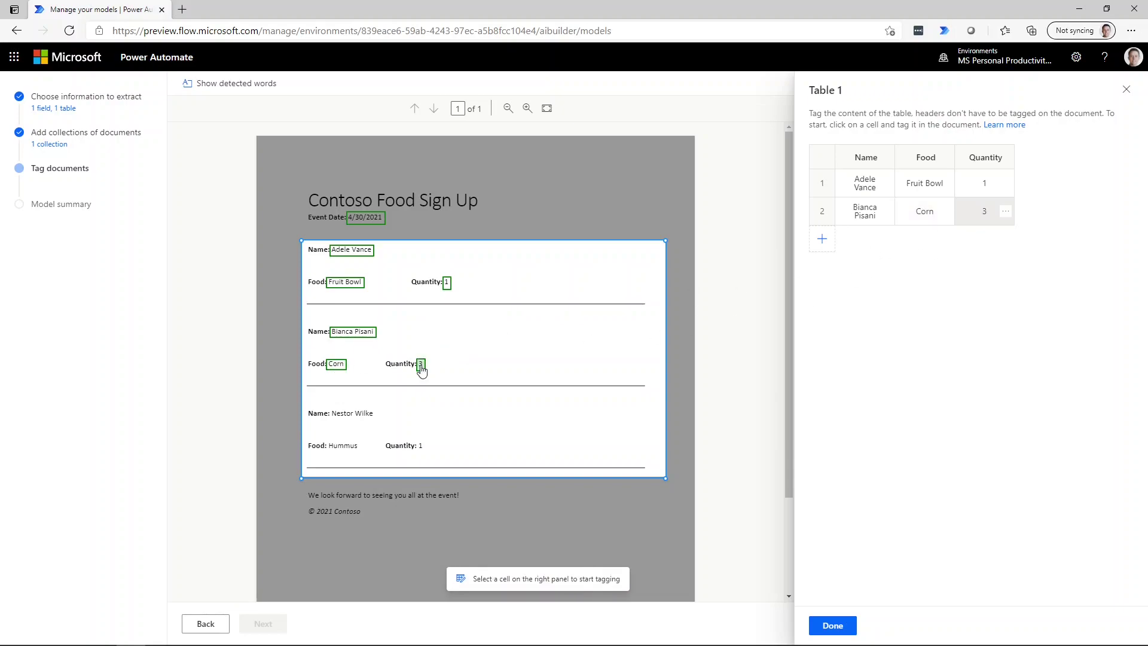
Add row 3 tagged with its name, food Hummus and quantity 1, then finish the form
click(823, 239)
click(869, 242)
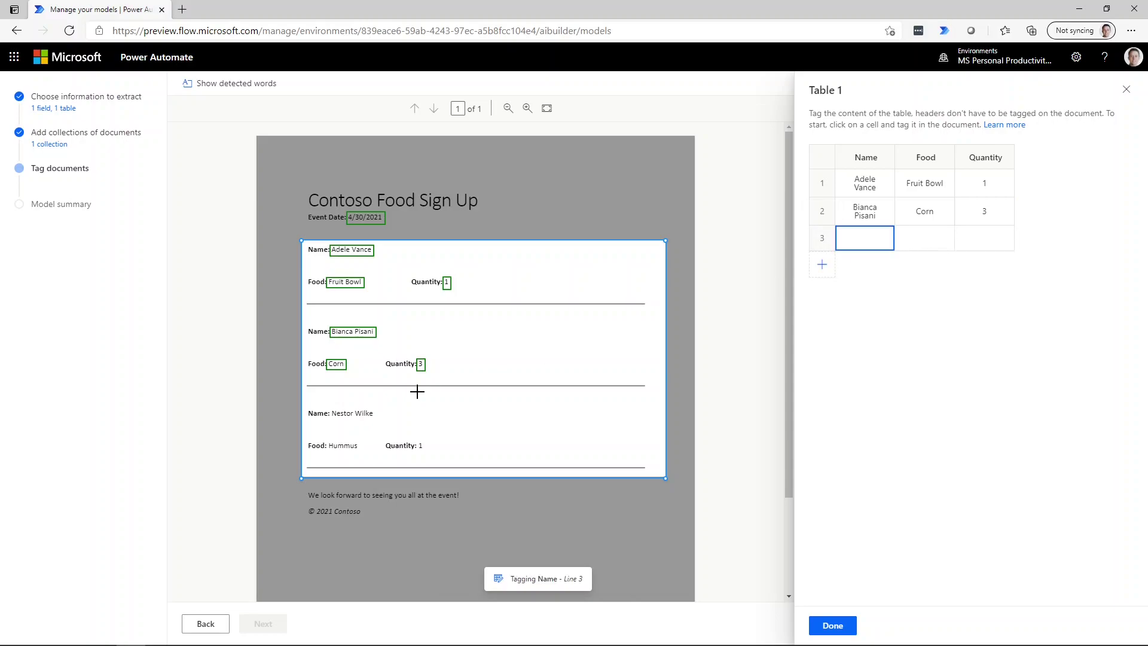
drag(373, 413, 371, 411)
click(928, 249)
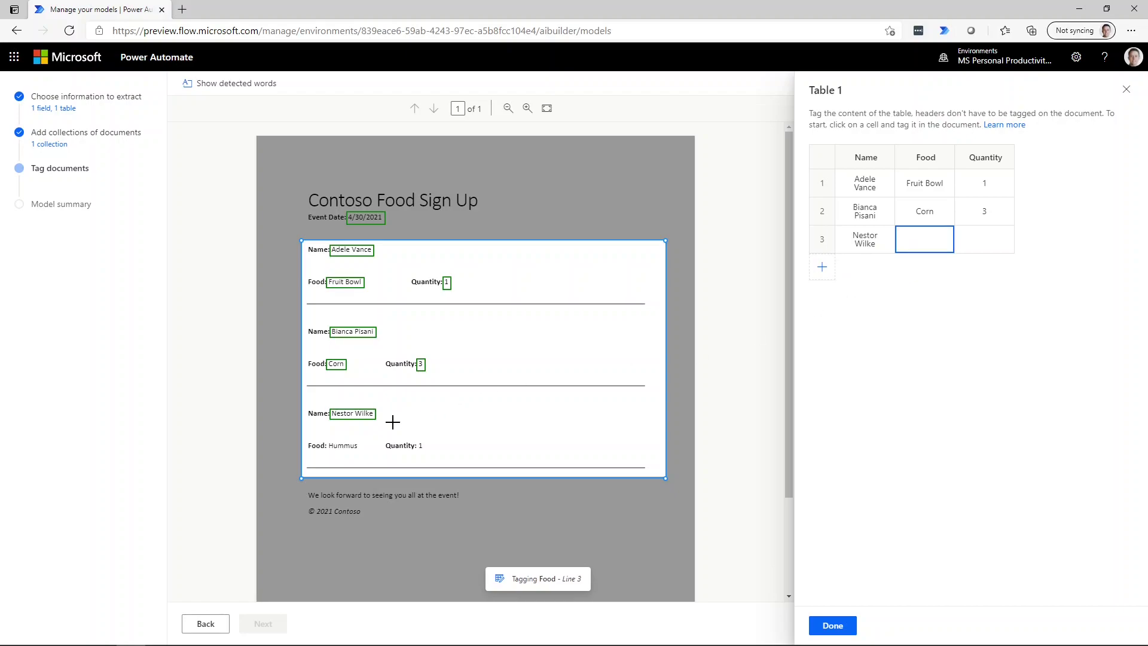
click(338, 445)
click(976, 245)
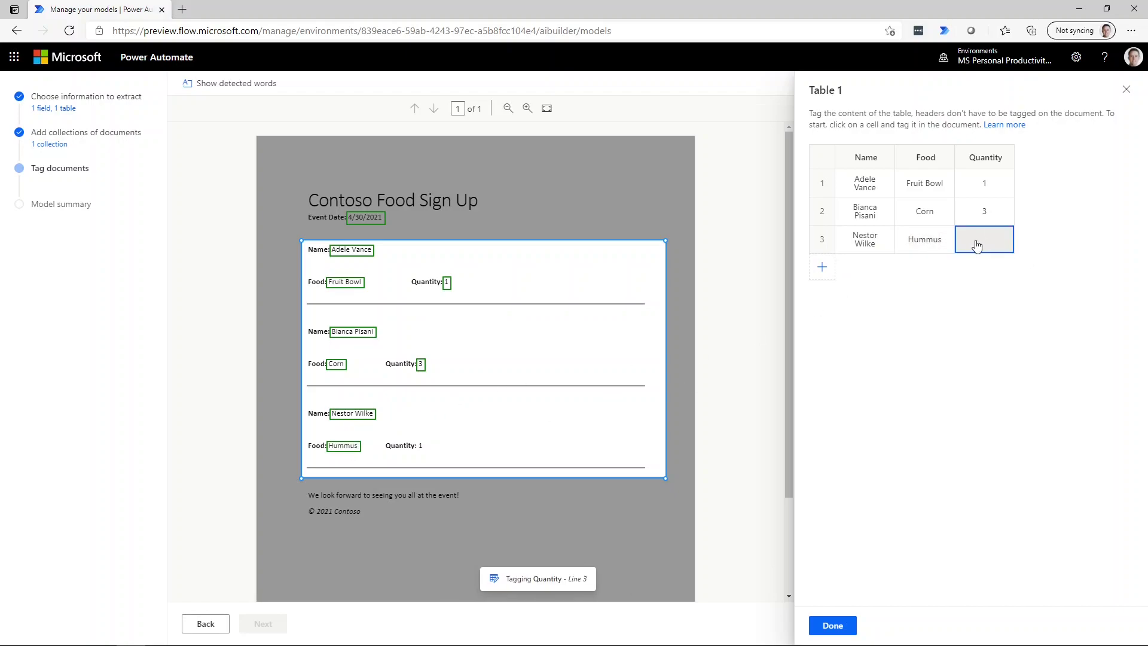
click(420, 446)
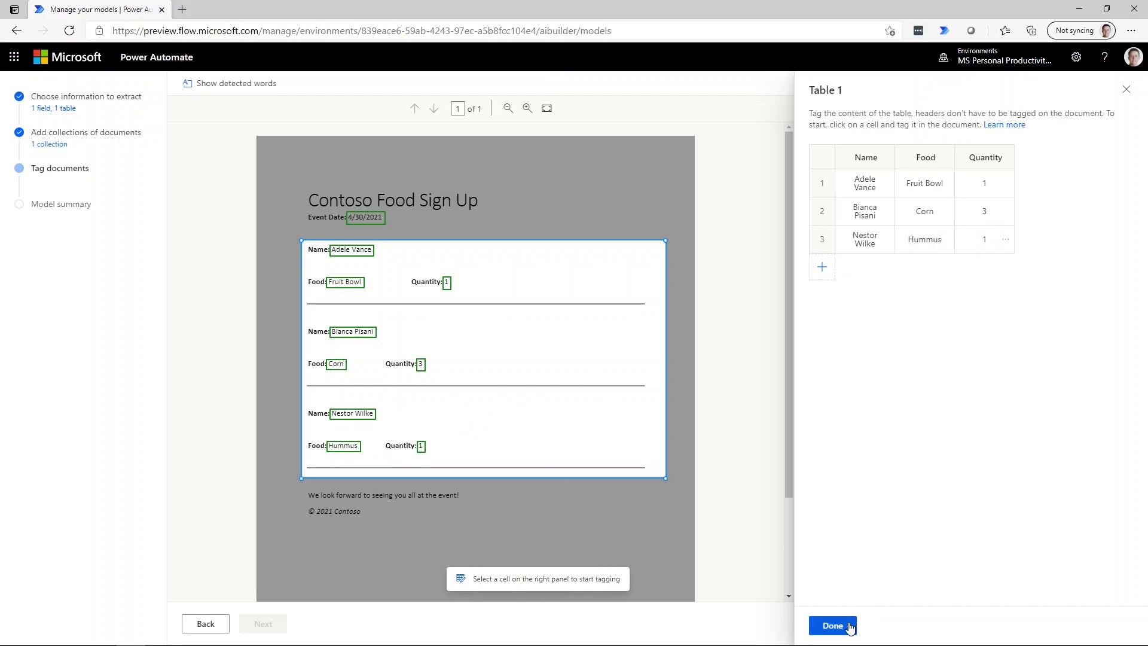
click(852, 623)
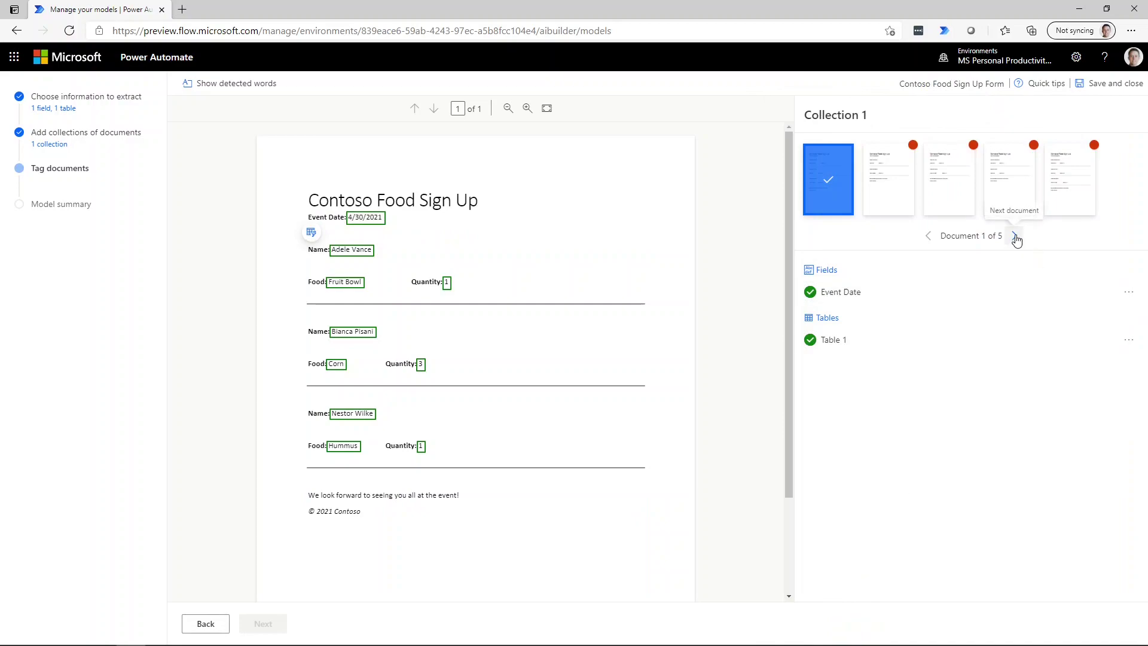
Move to the second form and assign its block of sign-up entries to Table 1
click(1015, 235)
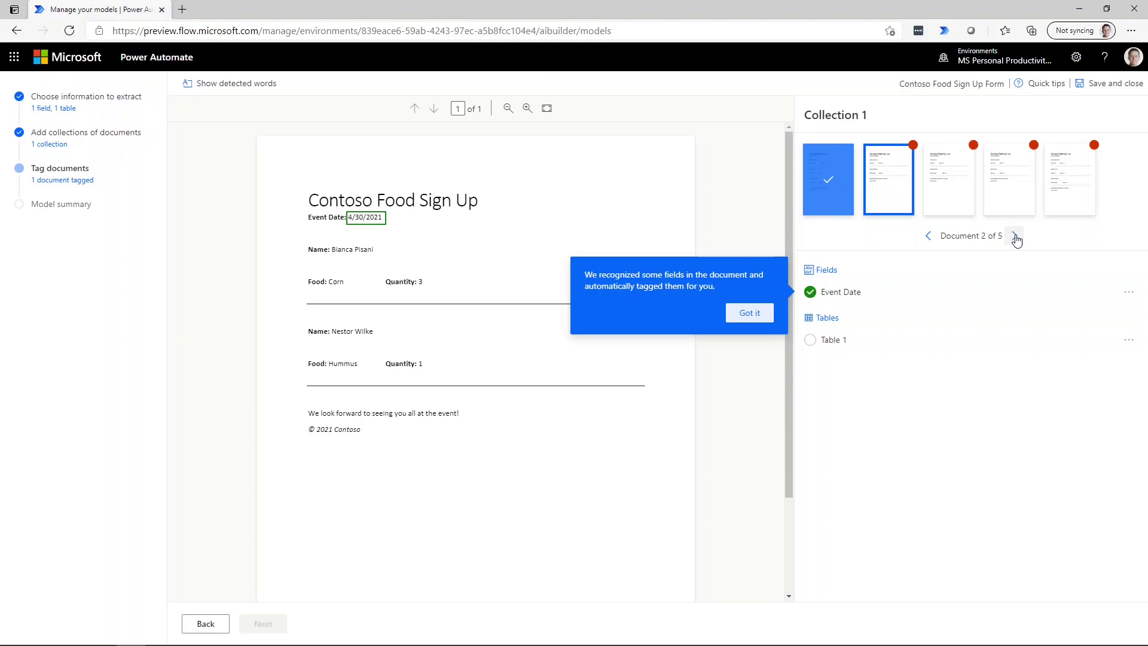
click(747, 313)
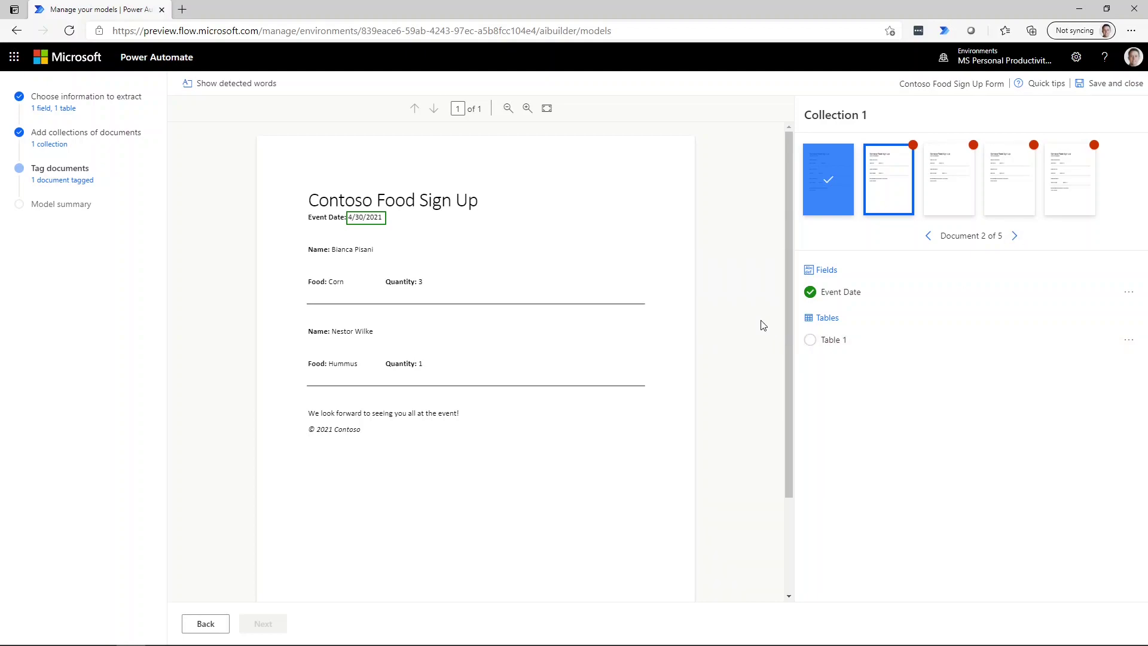
drag(303, 238, 654, 397)
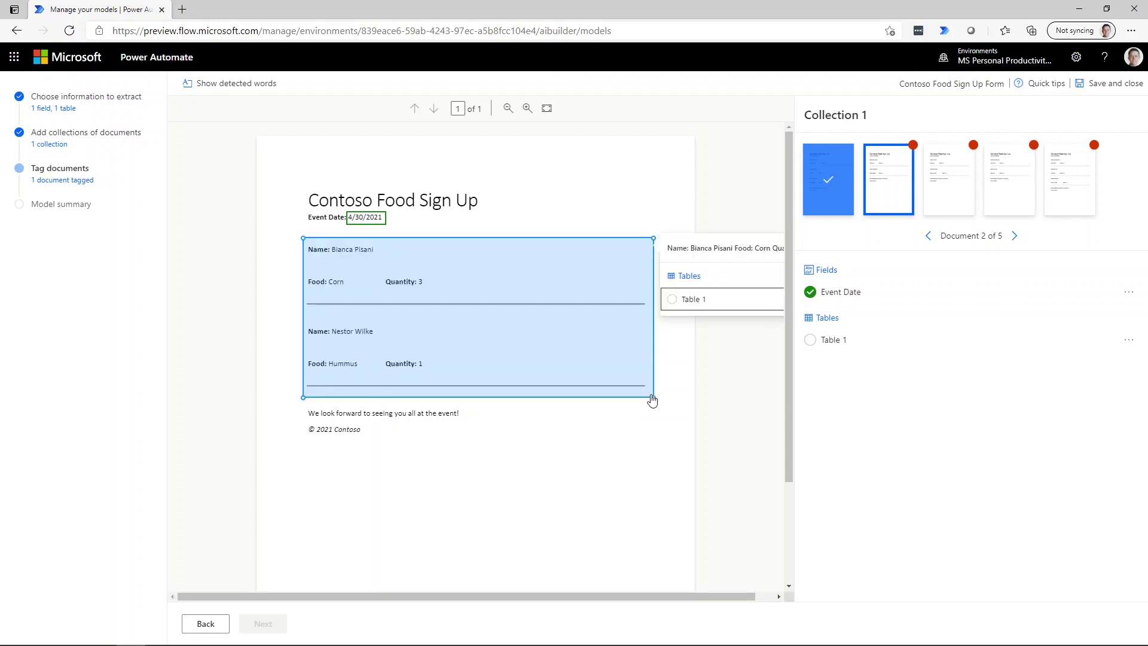
click(690, 300)
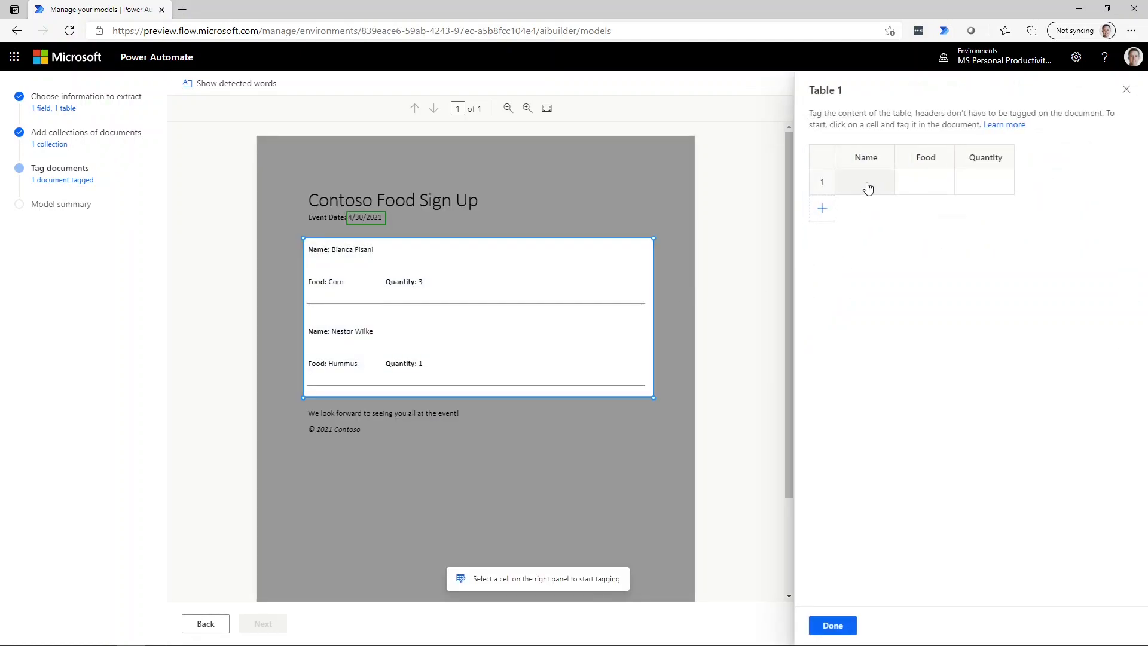
Tag row 1 with the entry's name, food Corn and quantity 3
click(868, 188)
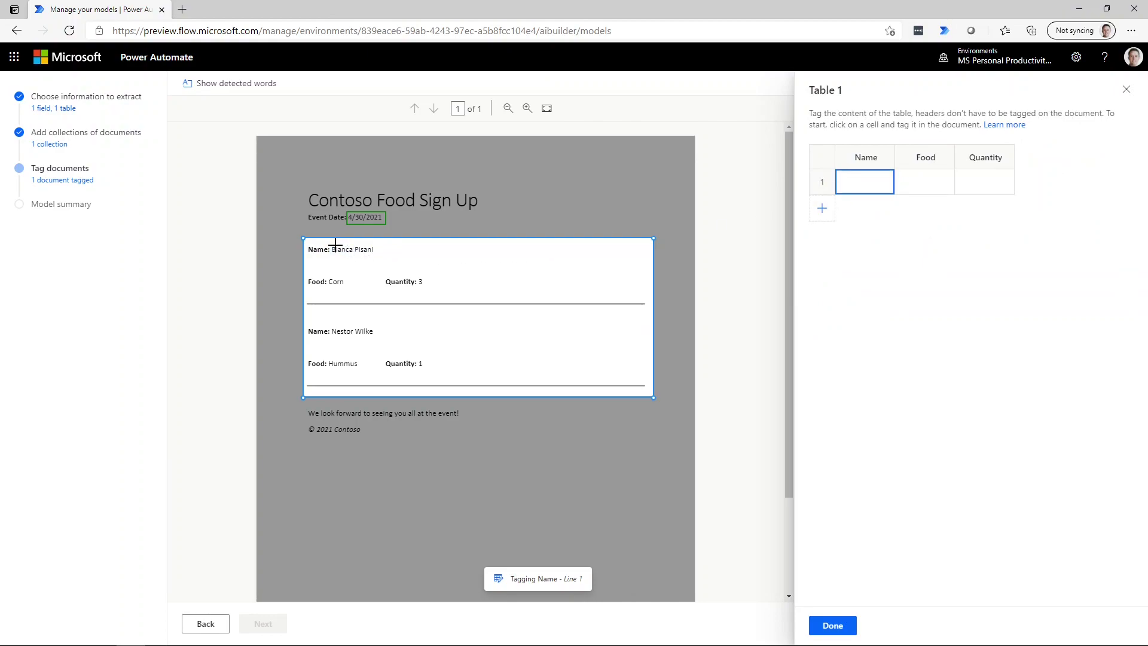
click(352, 250)
click(924, 182)
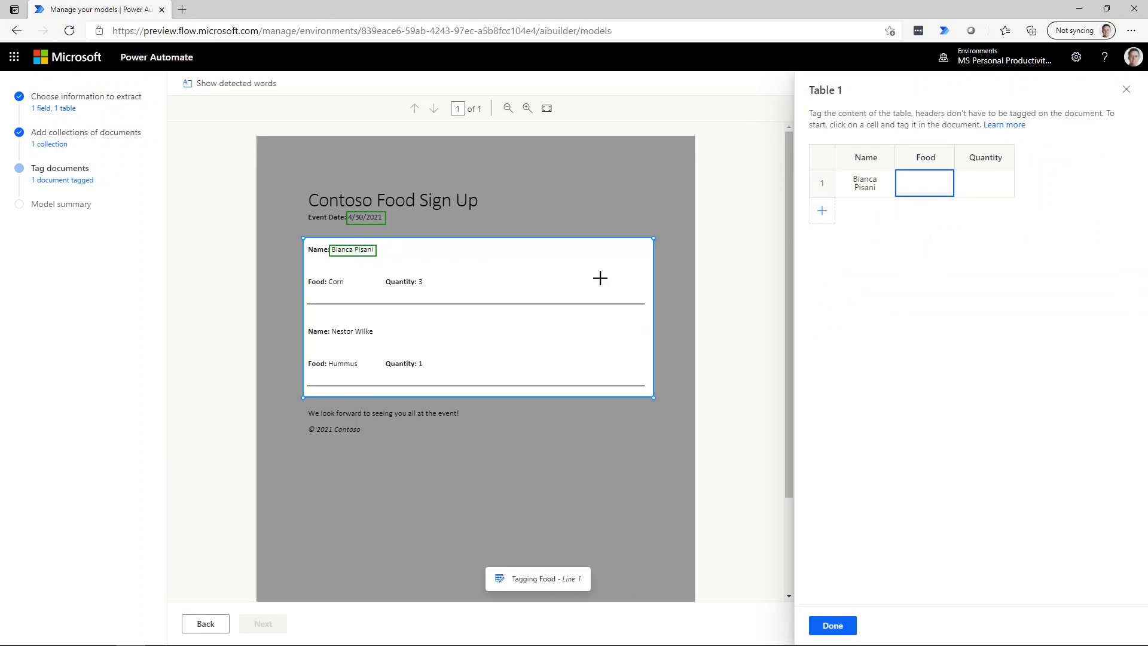
click(333, 281)
click(984, 182)
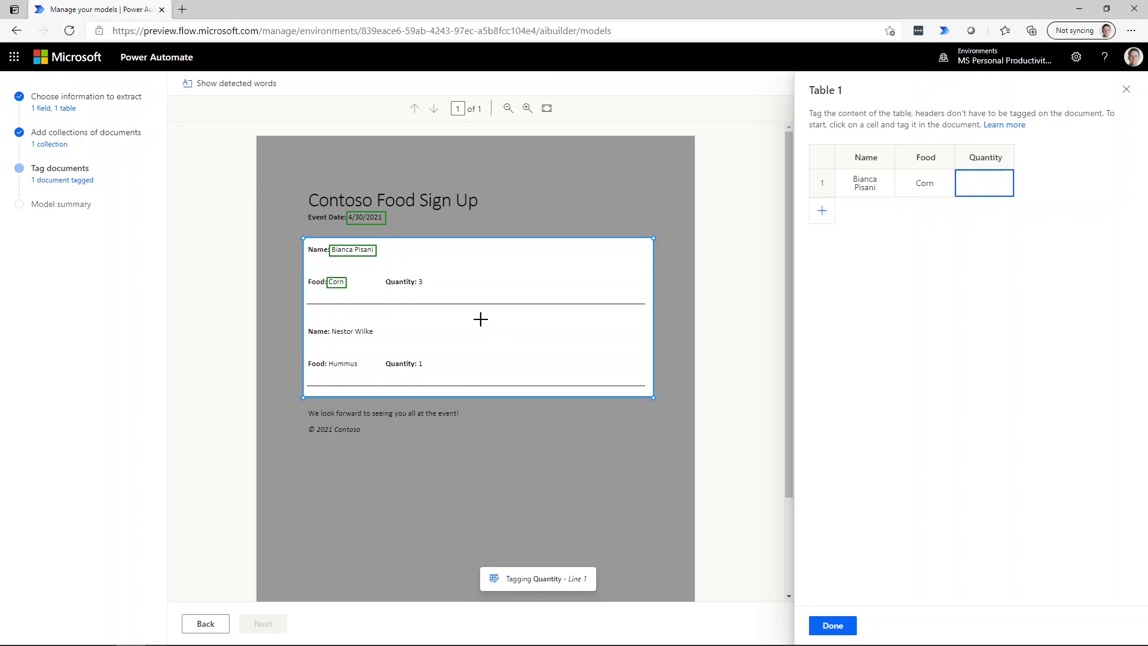
click(424, 282)
Add row 2 with the entry's name, food Hummus and quantity 1, then finish
click(822, 210)
click(860, 216)
drag(333, 331, 376, 333)
click(924, 211)
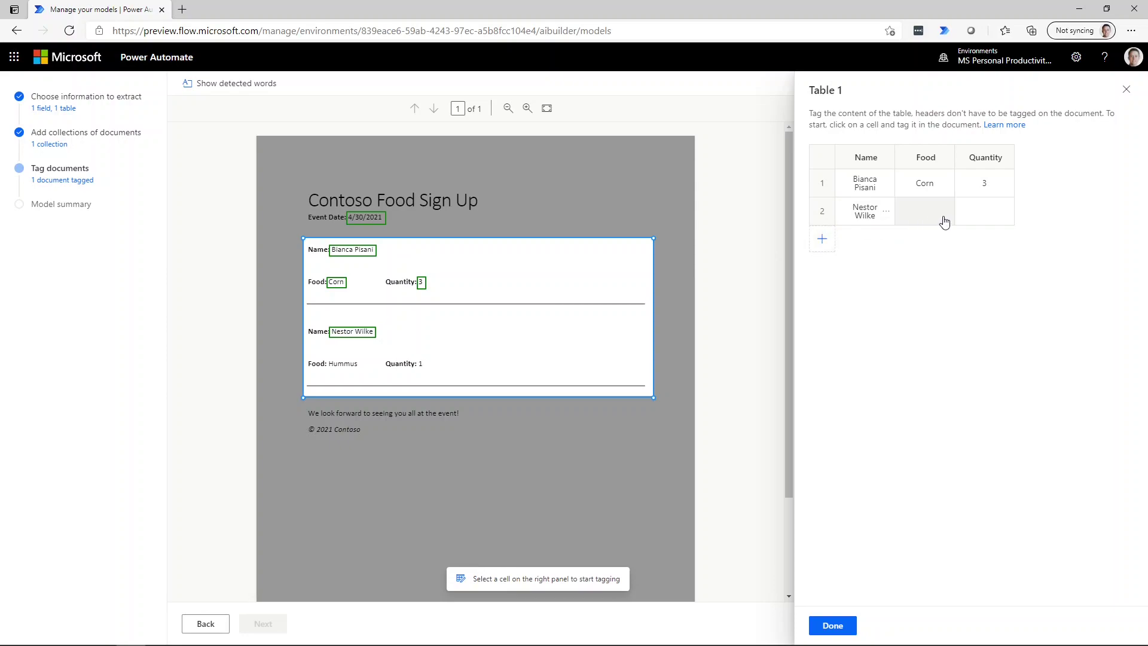
click(340, 364)
click(984, 211)
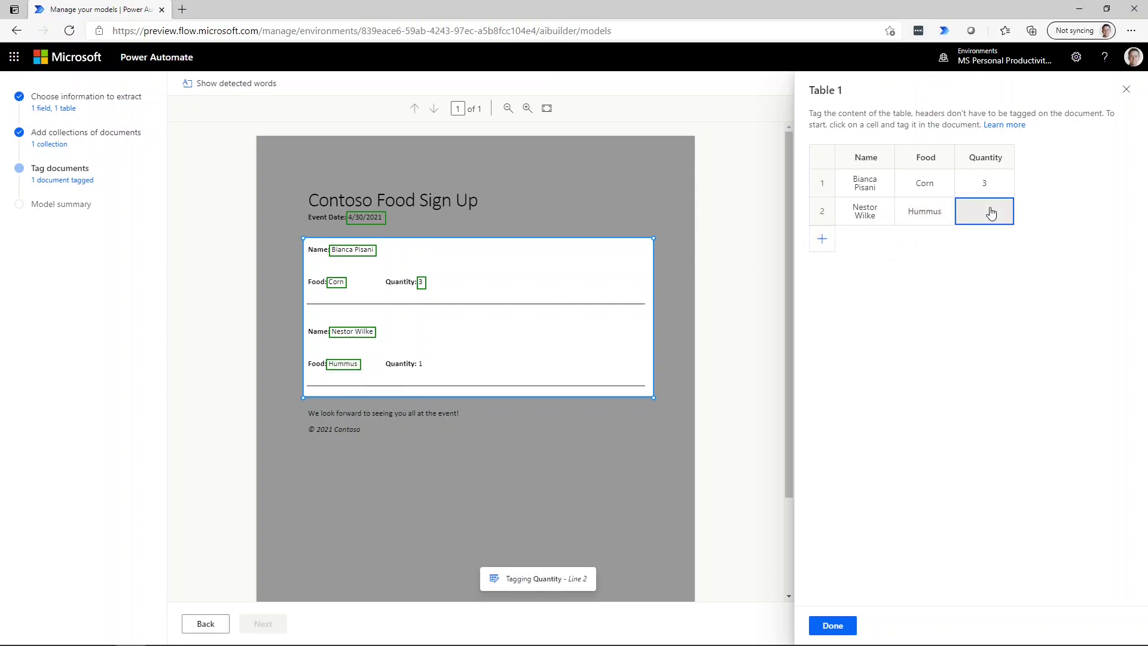
click(420, 363)
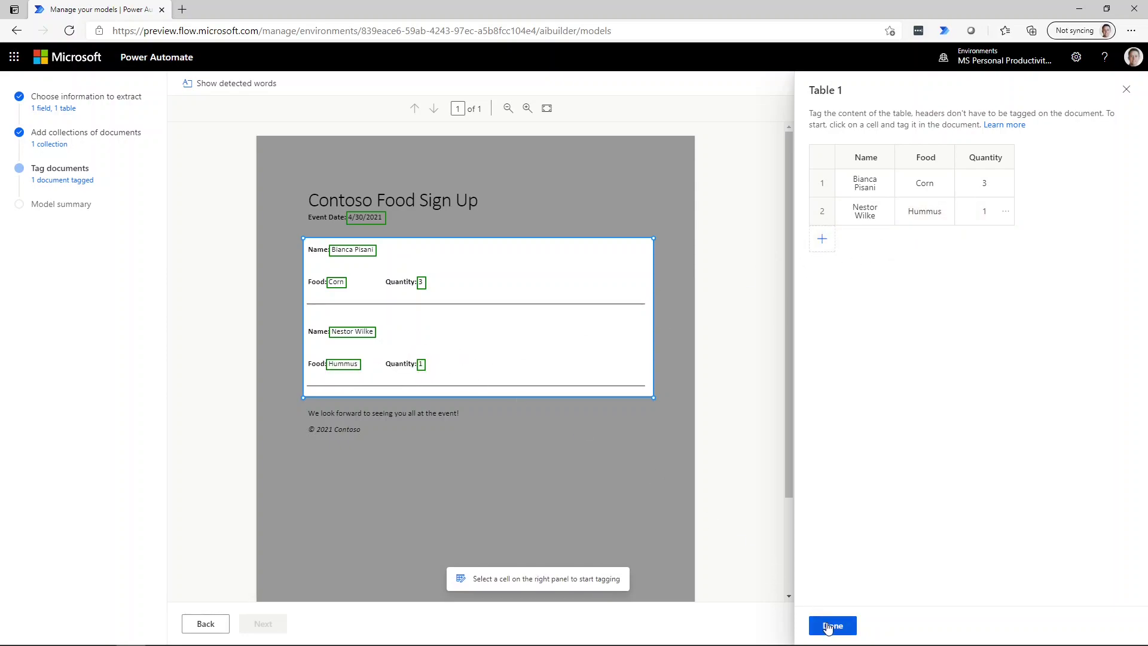
click(829, 626)
Finish tagging, train the model from its summary, and return to the models list
click(1015, 236)
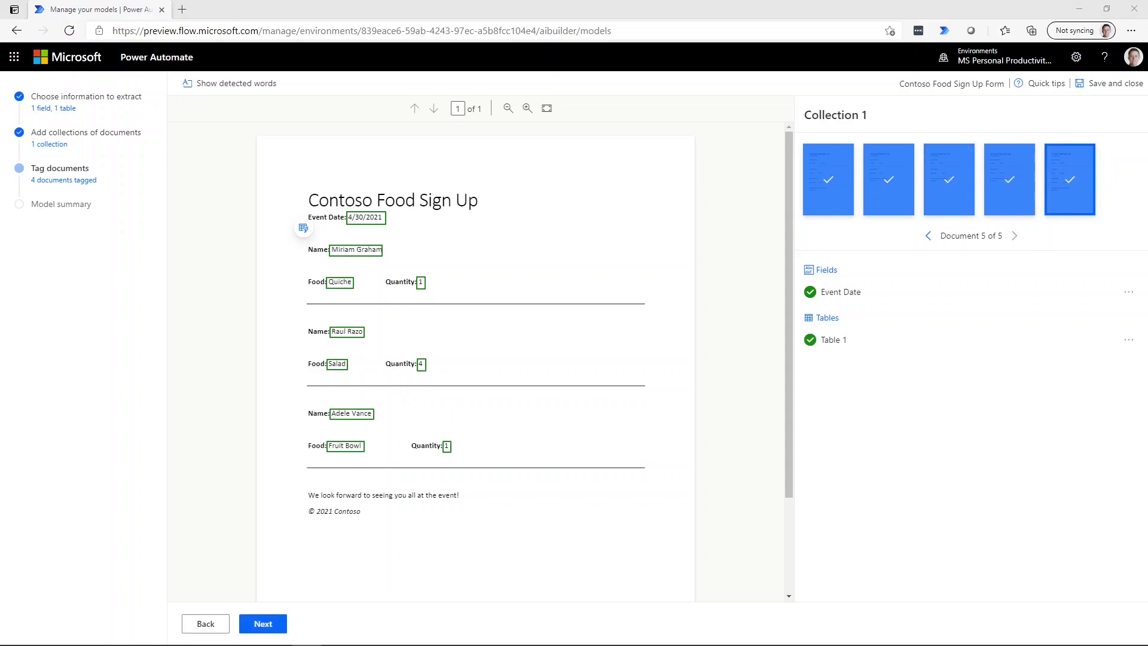
click(257, 625)
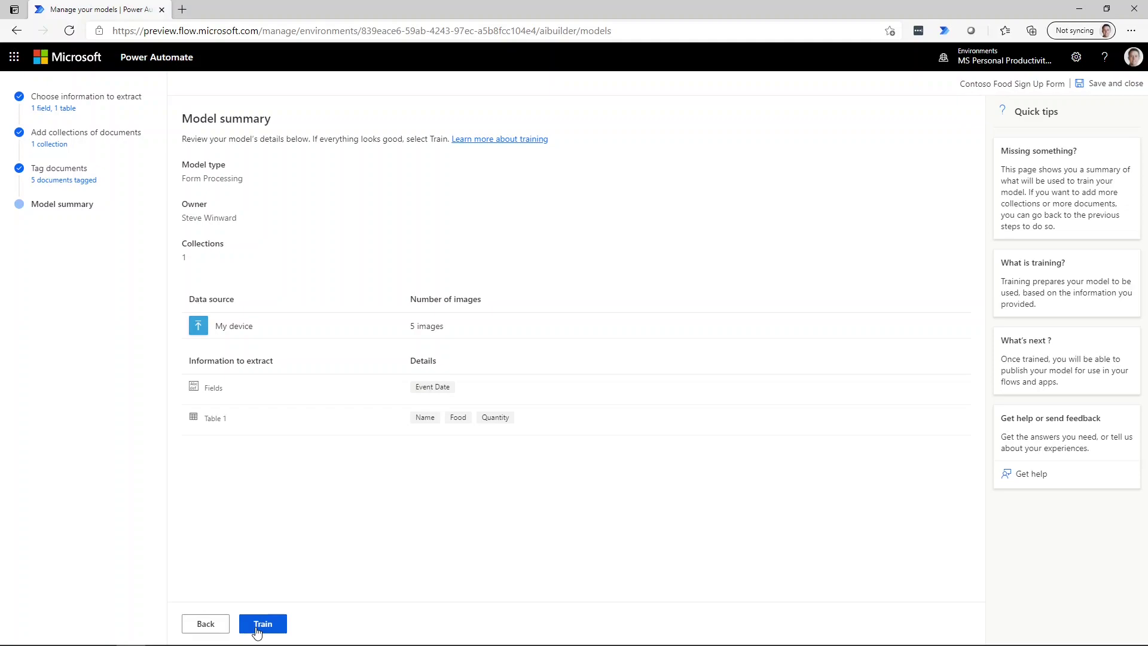
click(257, 626)
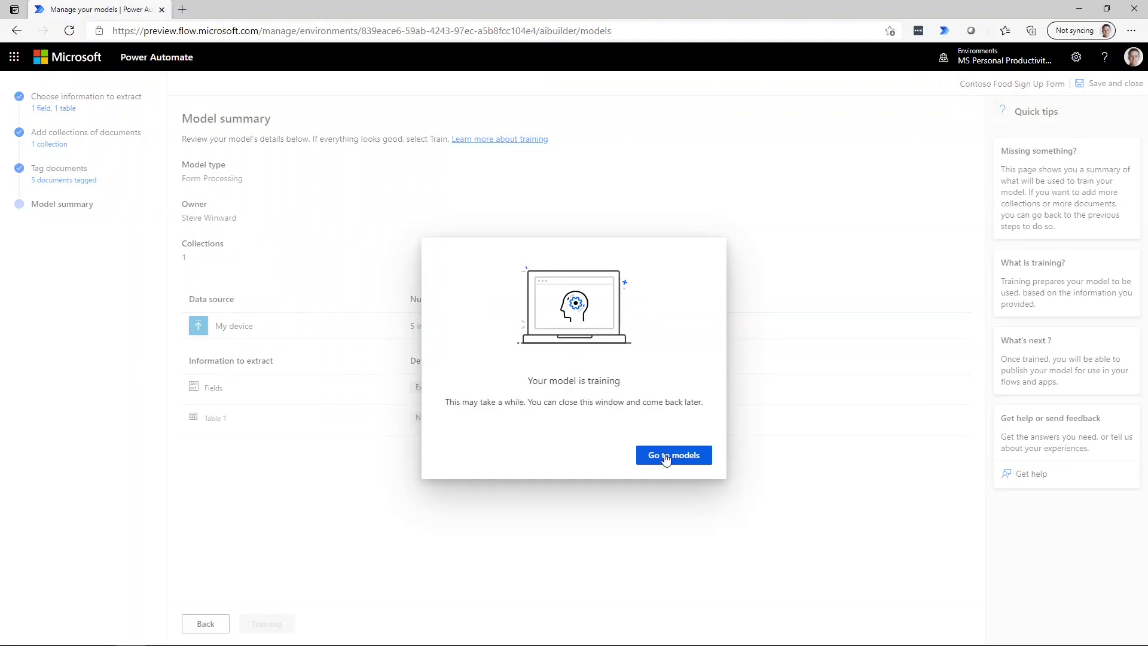
click(666, 458)
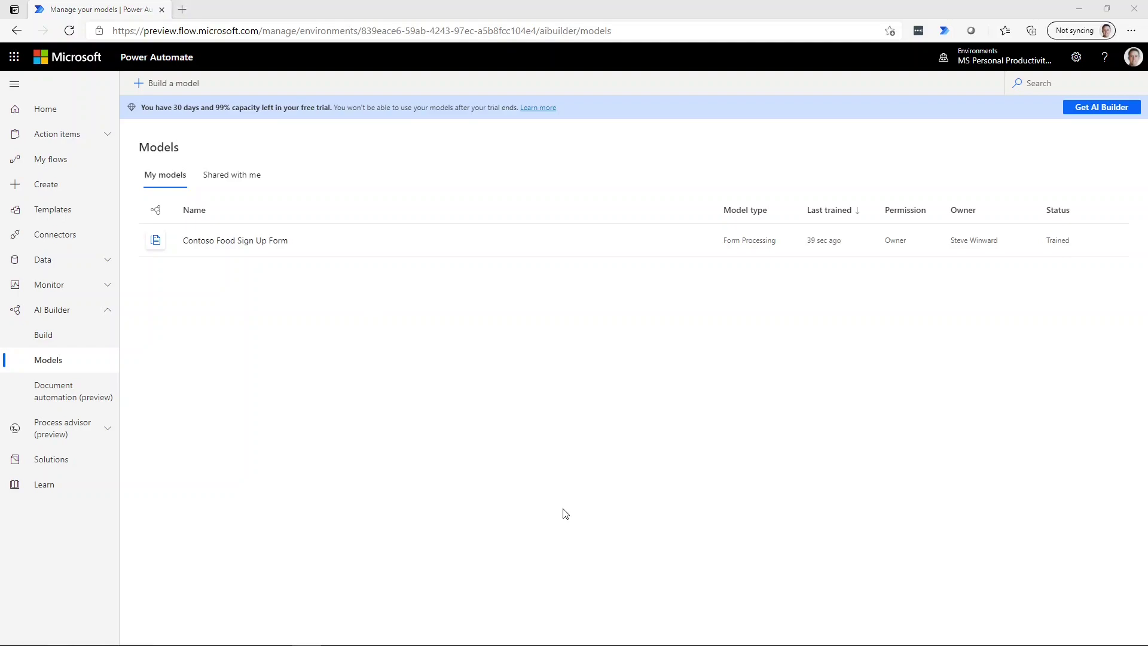
Quick-test the model with Test\output17.pdf, confirming Event Date 4/30/2021 at 99% confidence
click(244, 242)
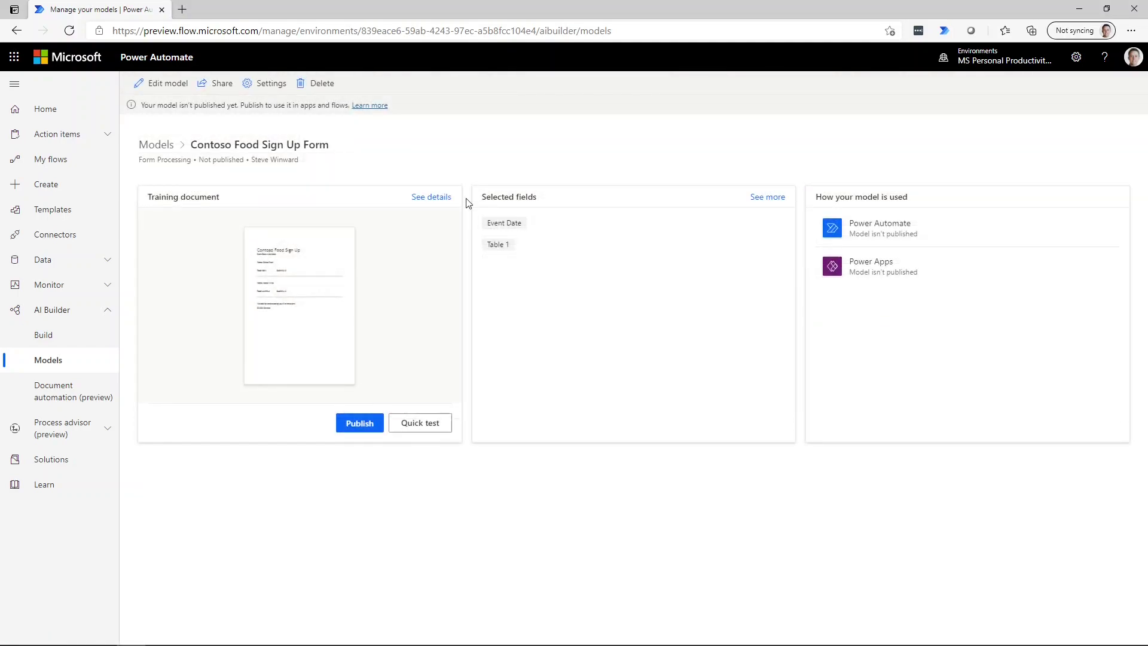
click(428, 430)
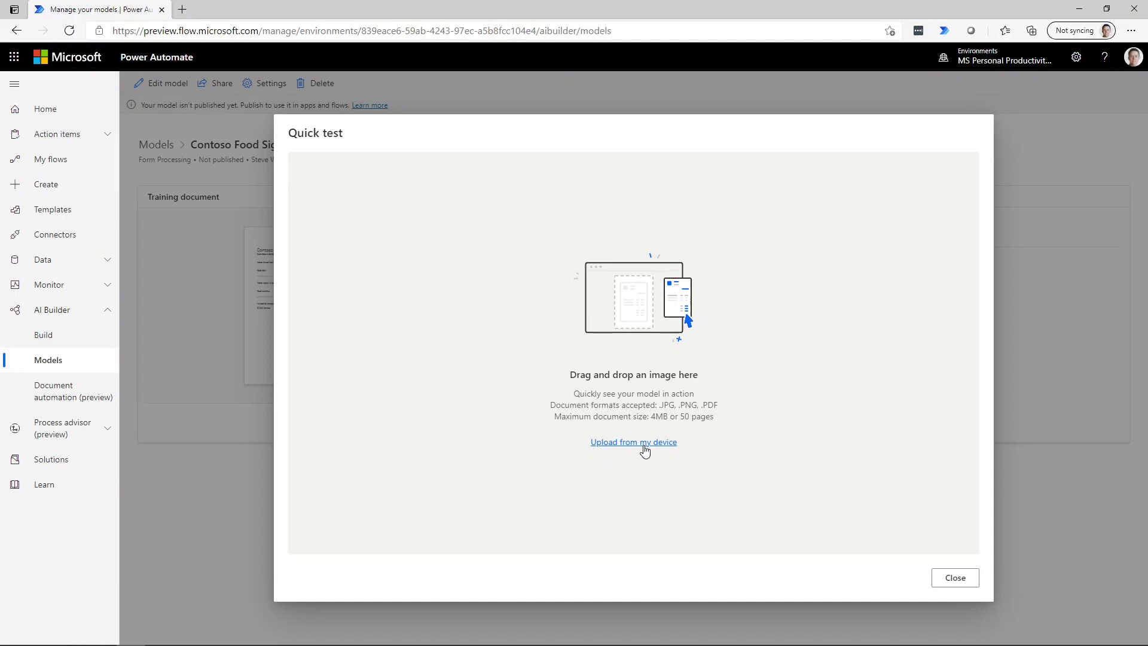
click(644, 446)
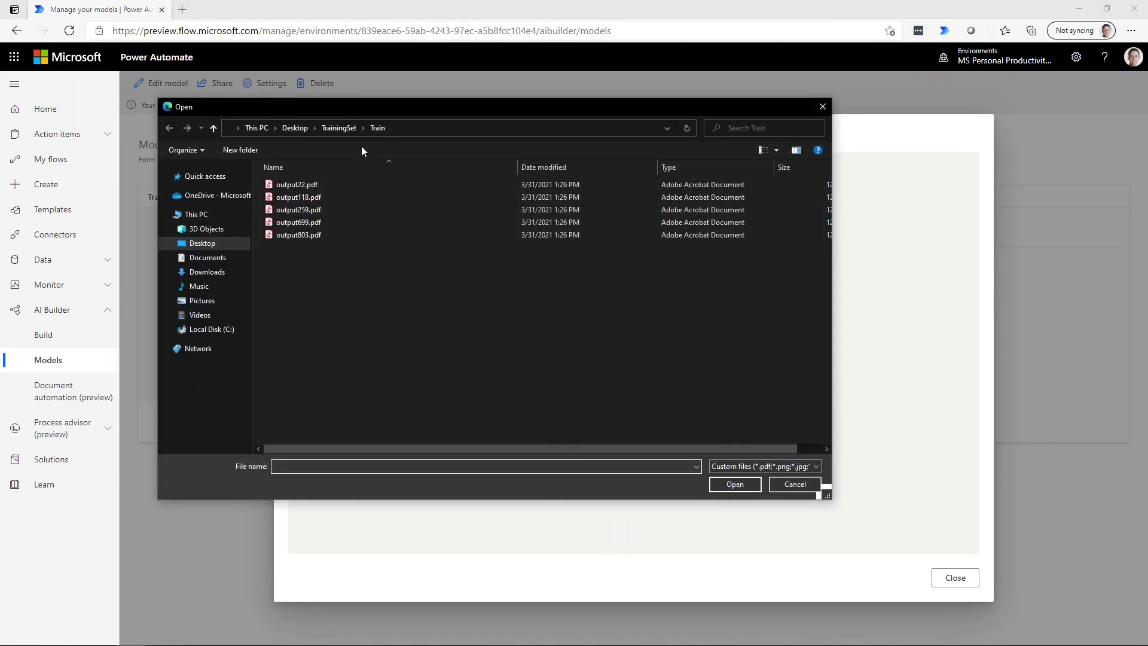
click(346, 130)
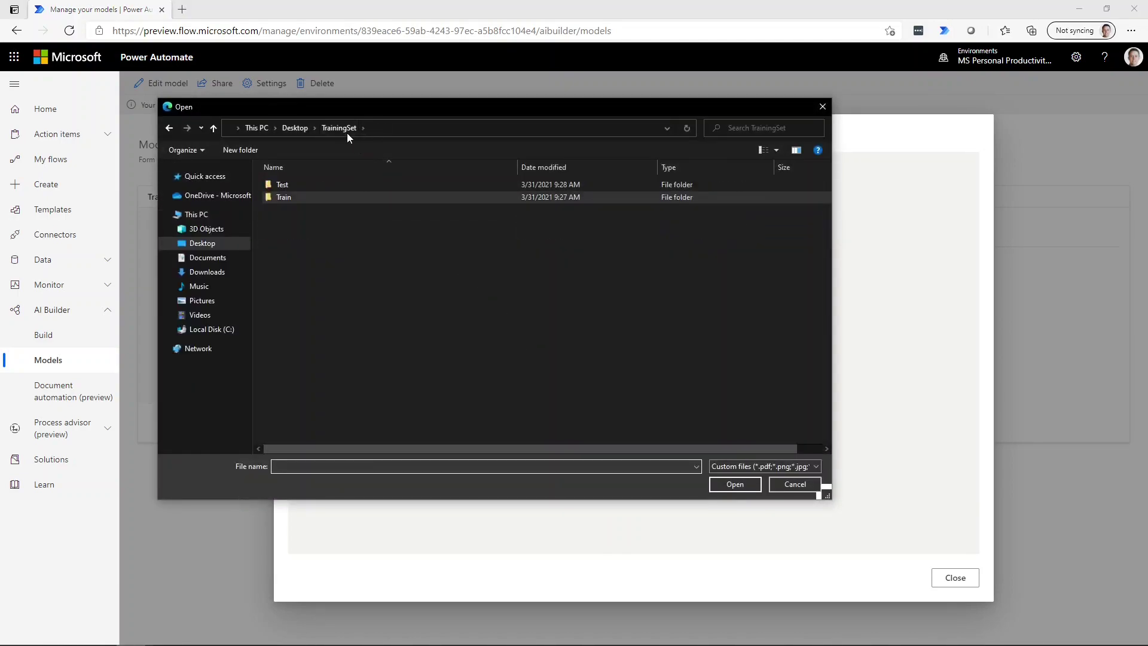
double_click(297, 186)
click(306, 186)
click(717, 483)
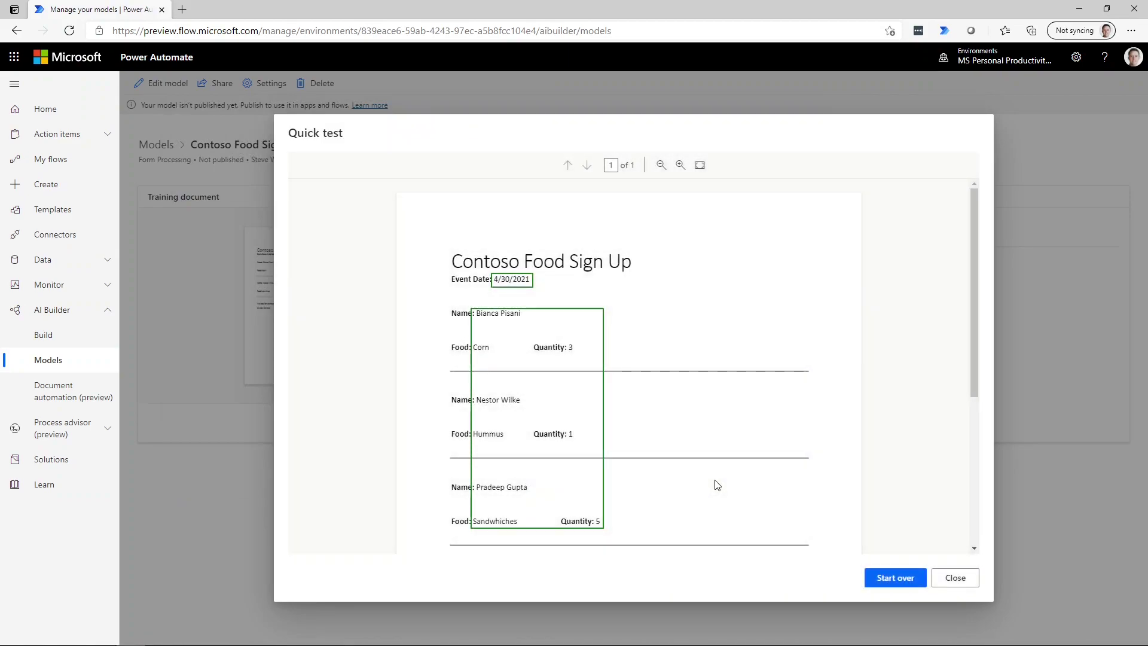
mouse_move(518, 289)
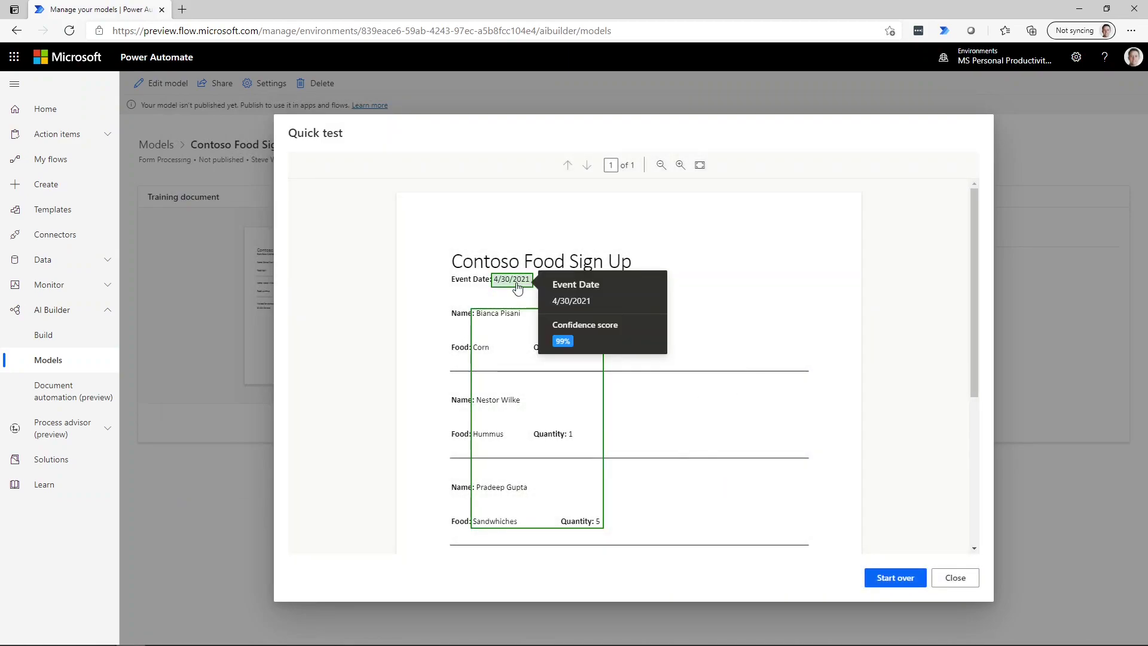
mouse_move(513, 364)
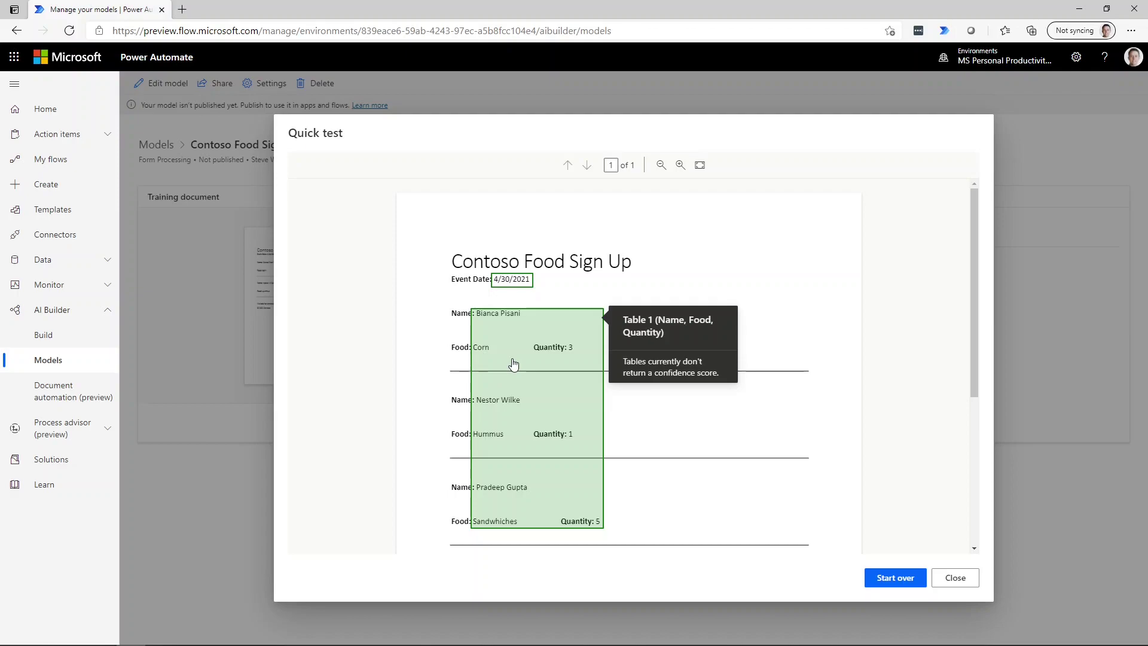
key(Escape)
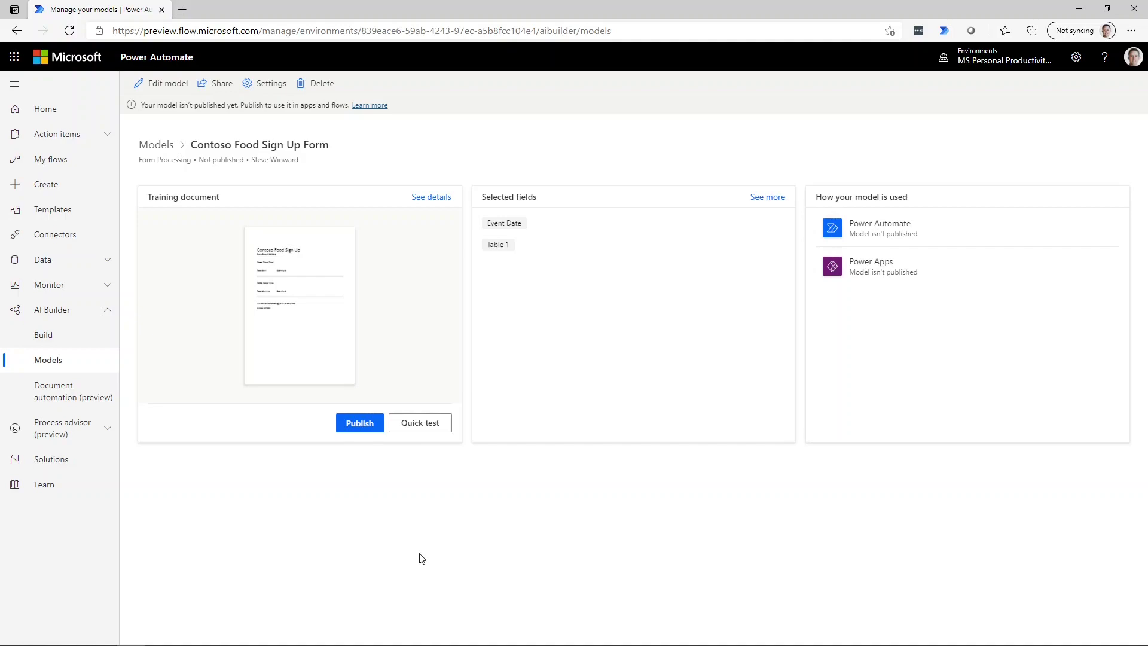
Publish the model and create an instant cloud flow from it with a manual trigger
click(358, 424)
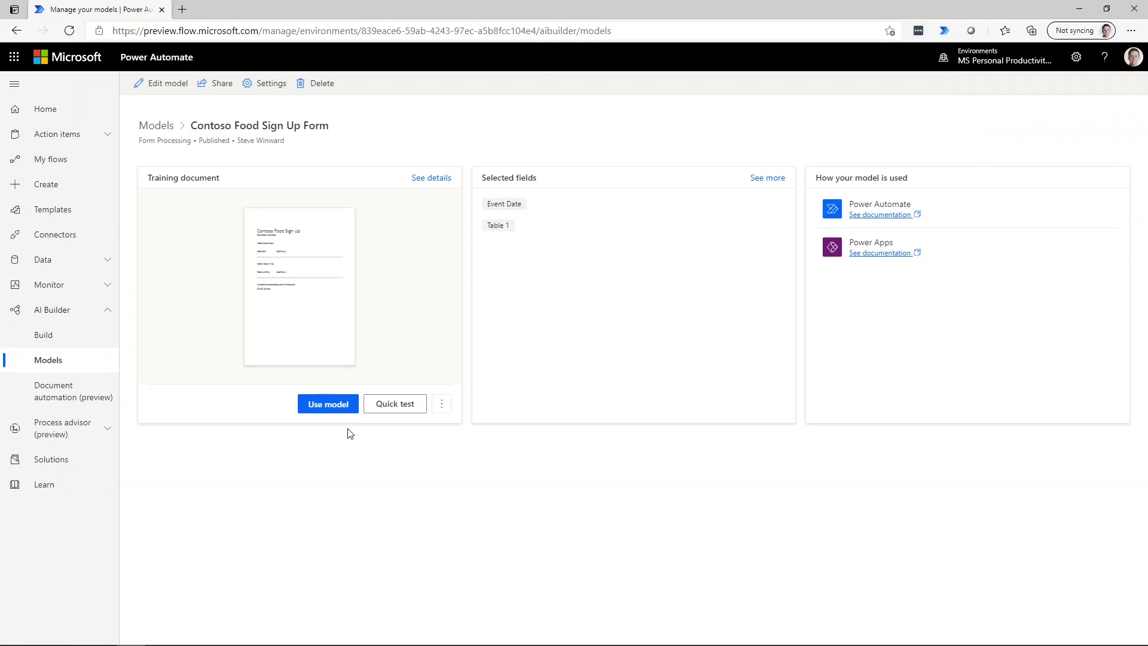
click(351, 406)
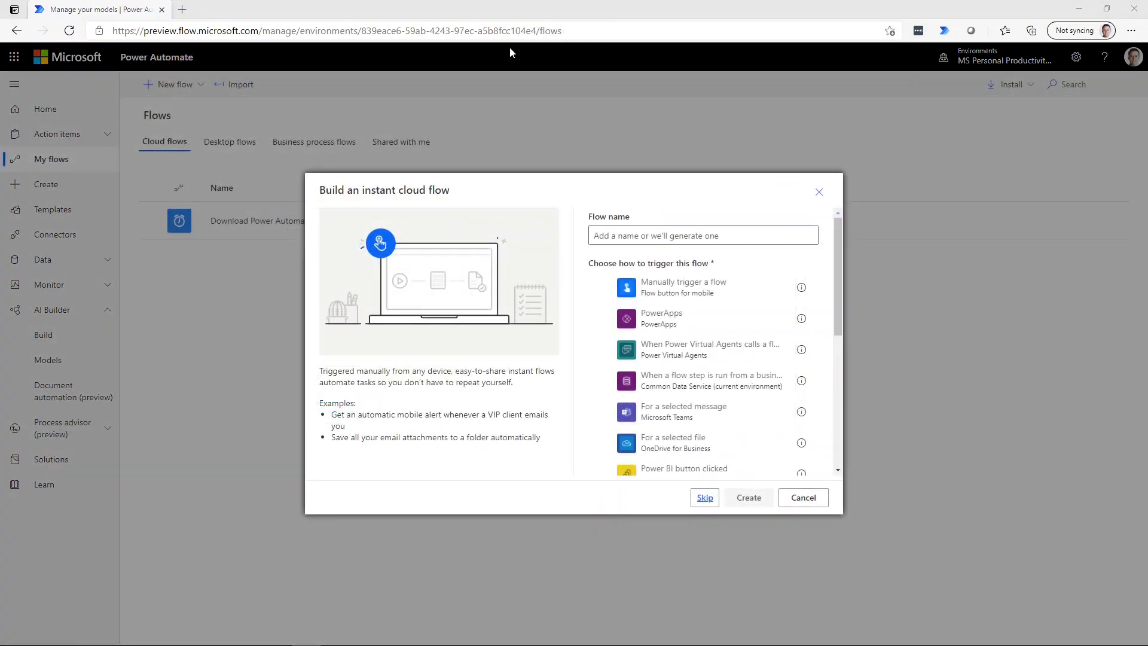
click(671, 291)
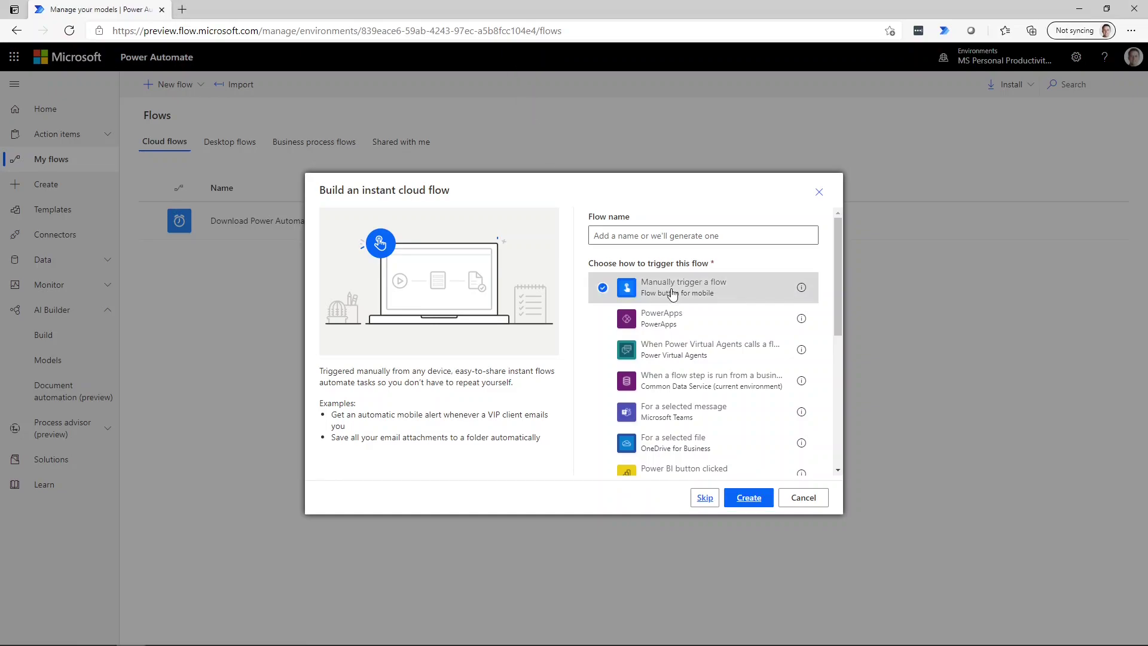
click(742, 495)
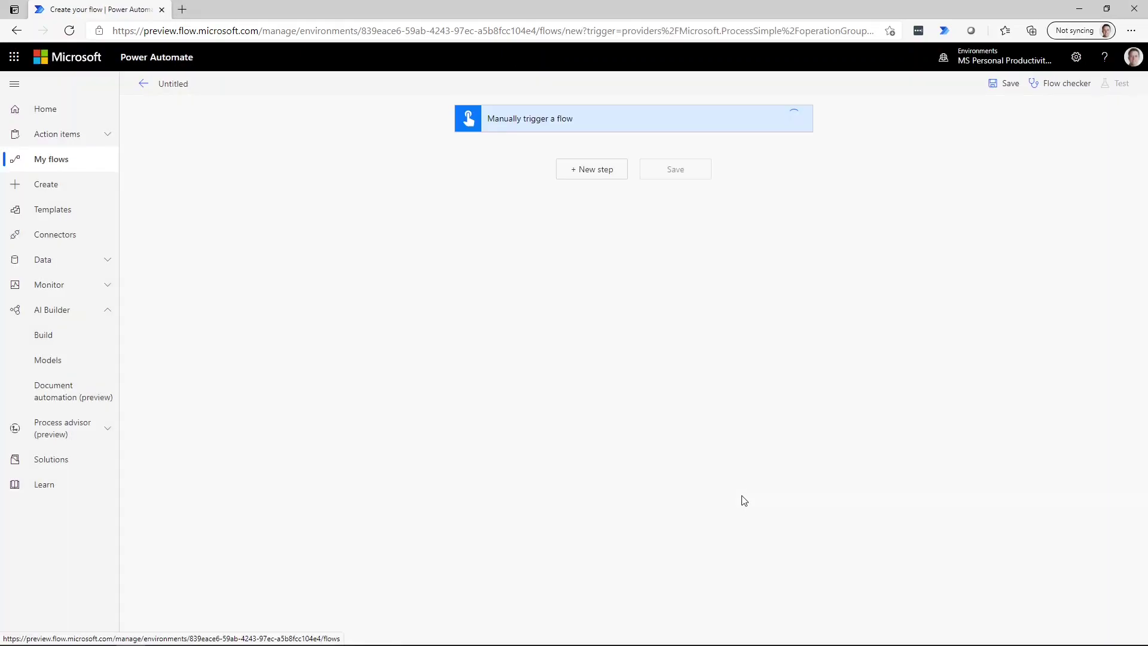
Add a File input (File Content) to the Manually trigger a flow trigger
click(544, 127)
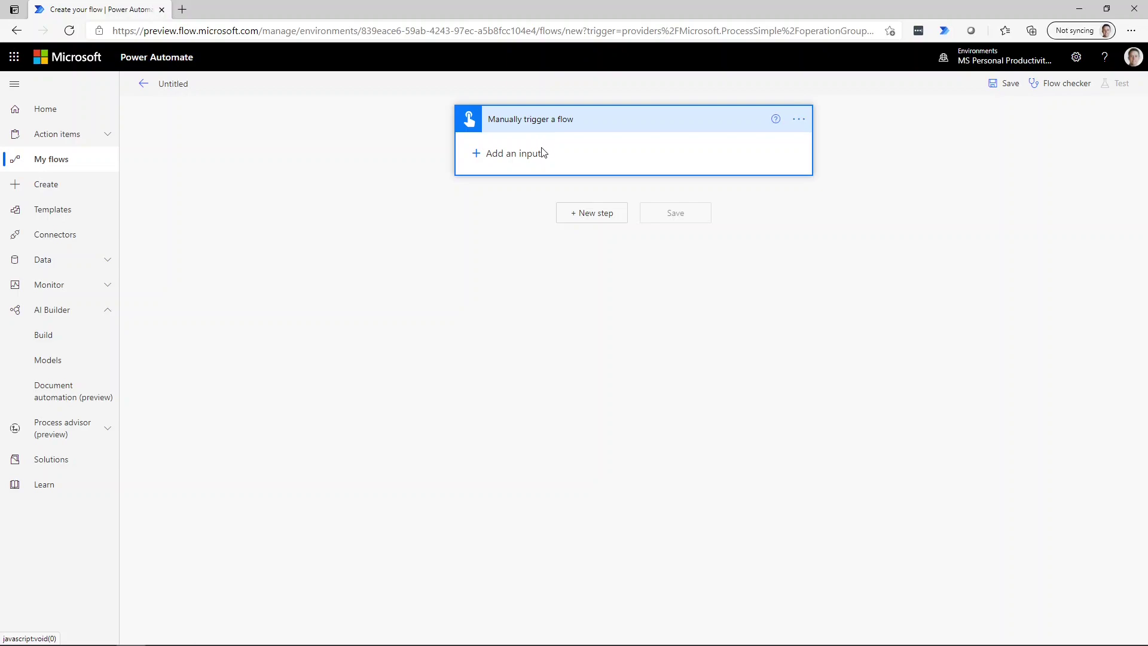
click(511, 155)
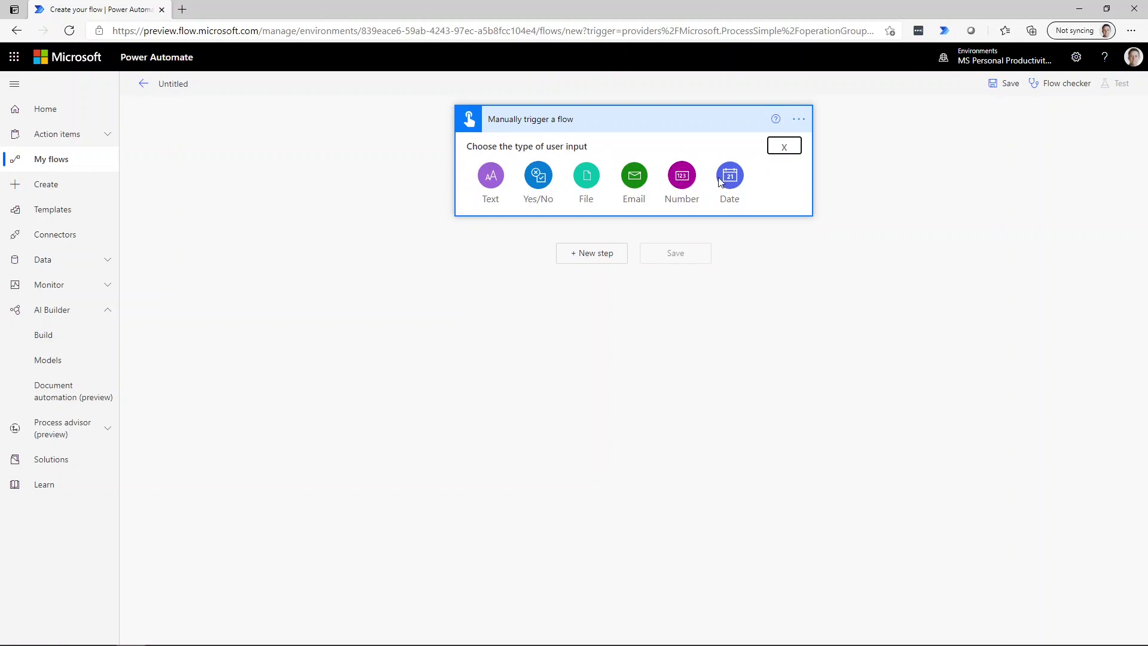
click(584, 185)
click(636, 305)
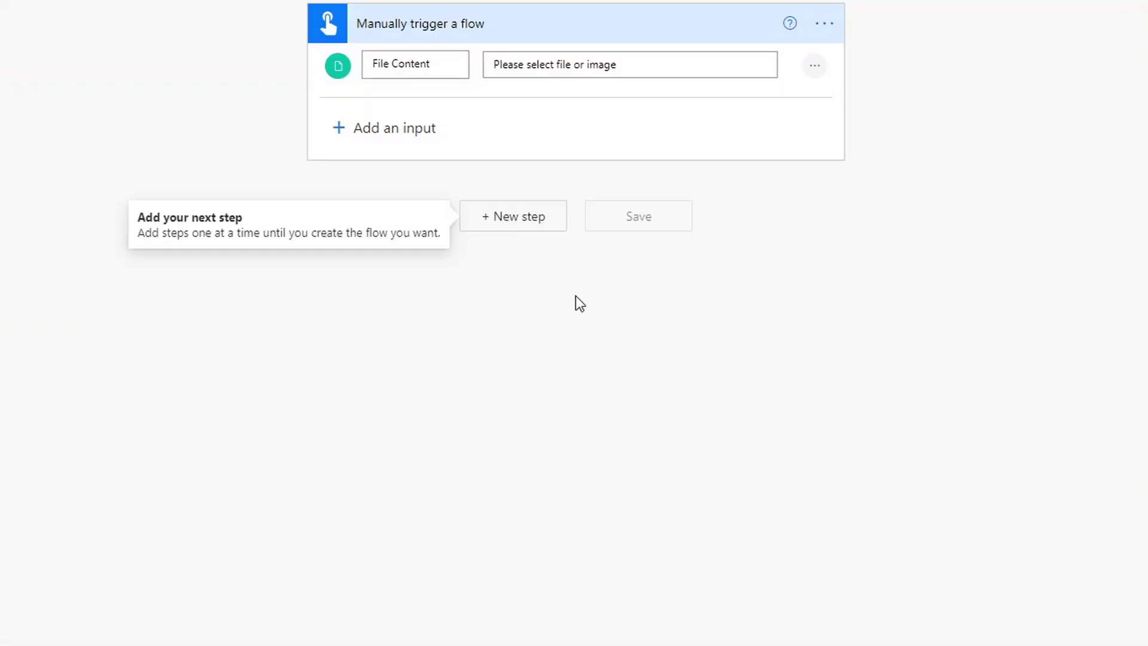
Add an AI Builder 'Process and save information from forms' step after the trigger
click(522, 223)
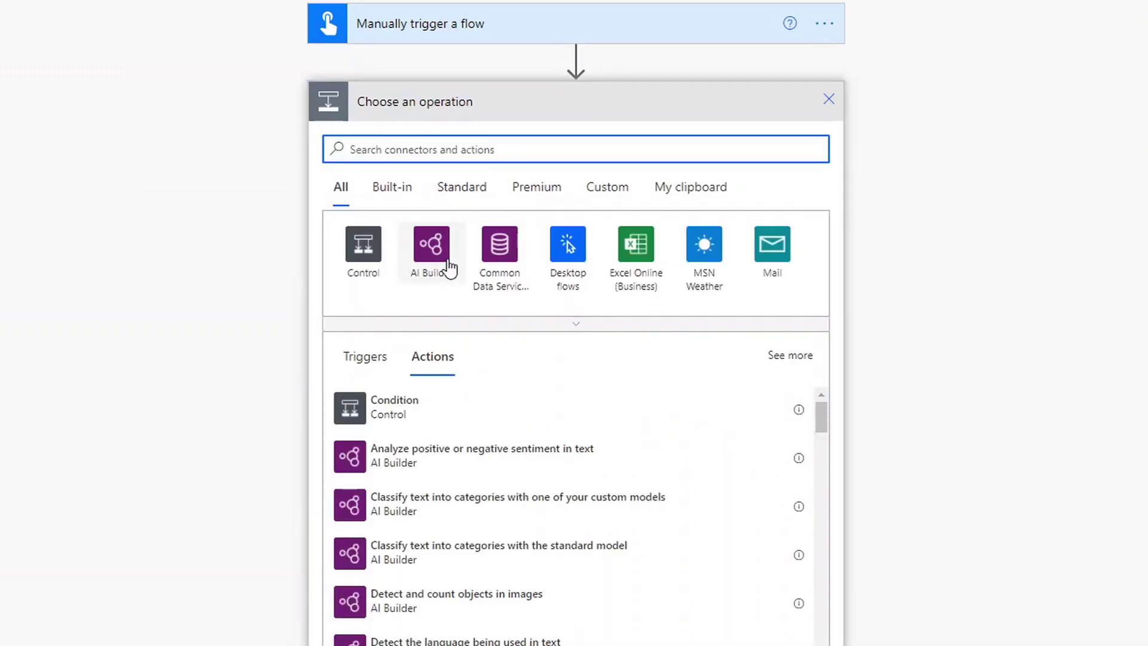
click(447, 260)
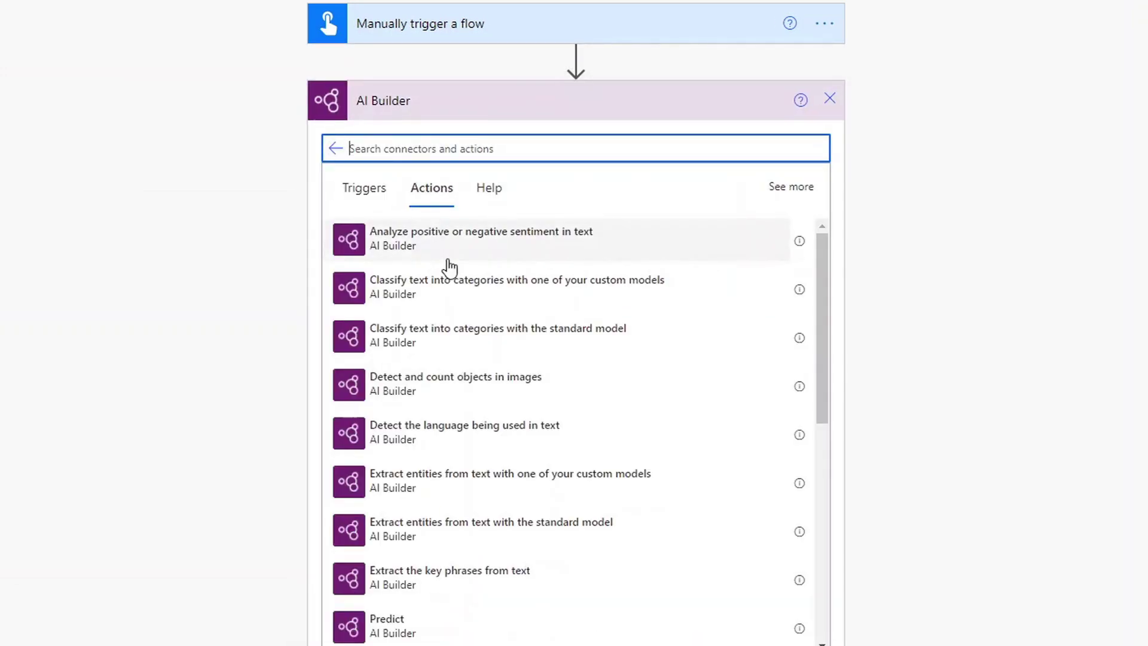
text(form)
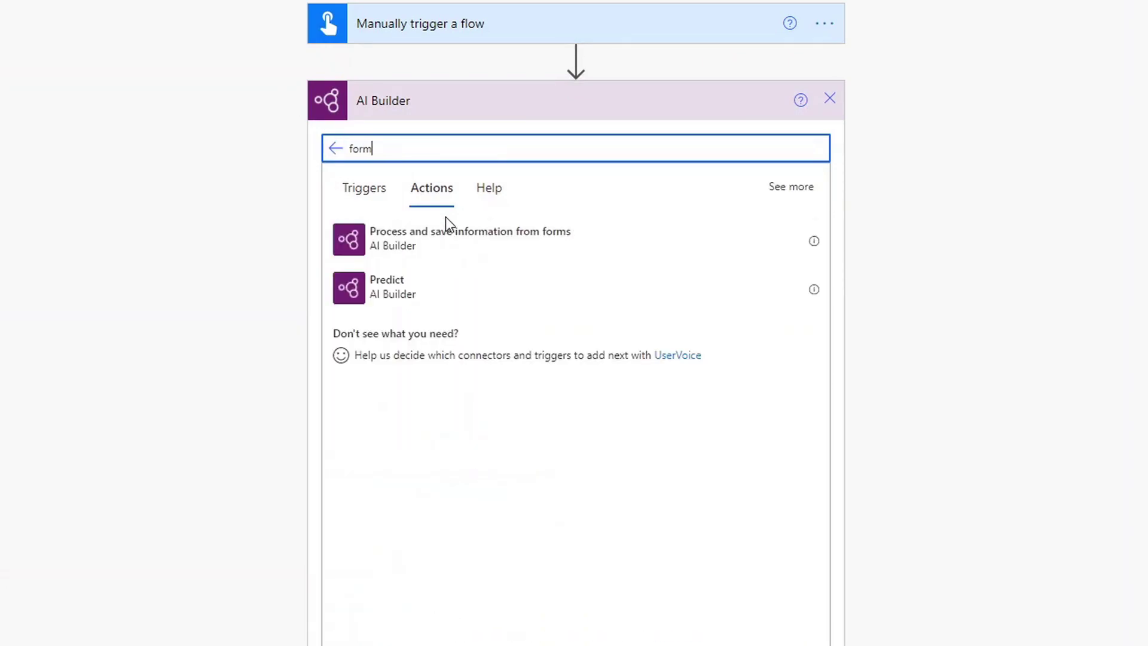
click(497, 256)
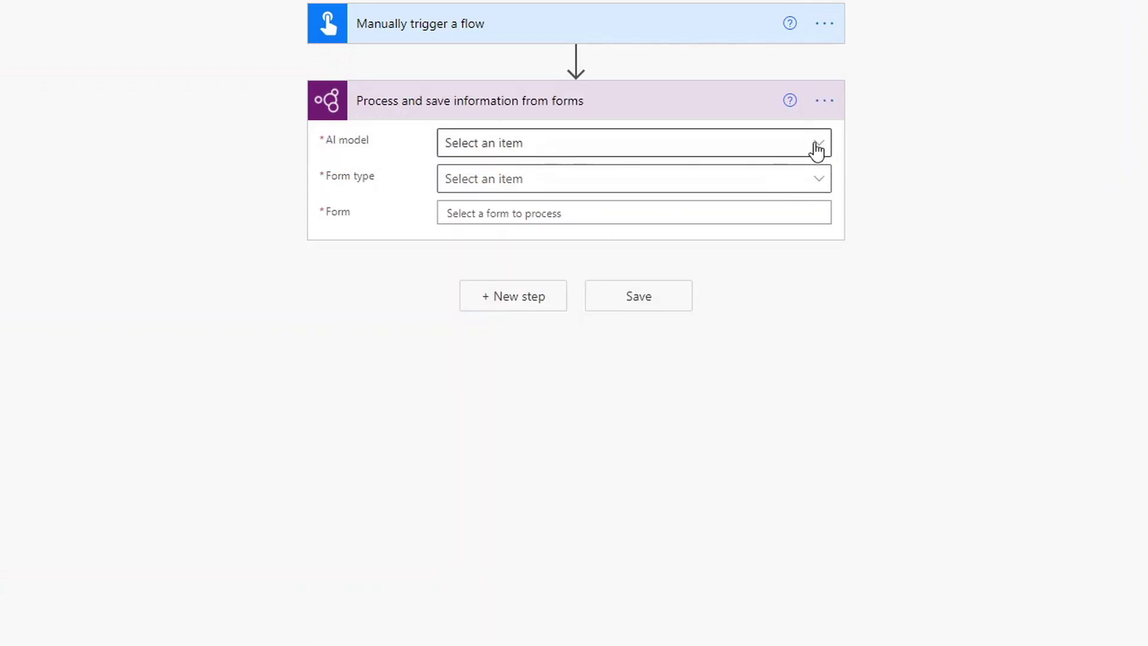
Set the model to Contoso Food Sign Up Form, form type PDF Document, form to File Content
click(817, 150)
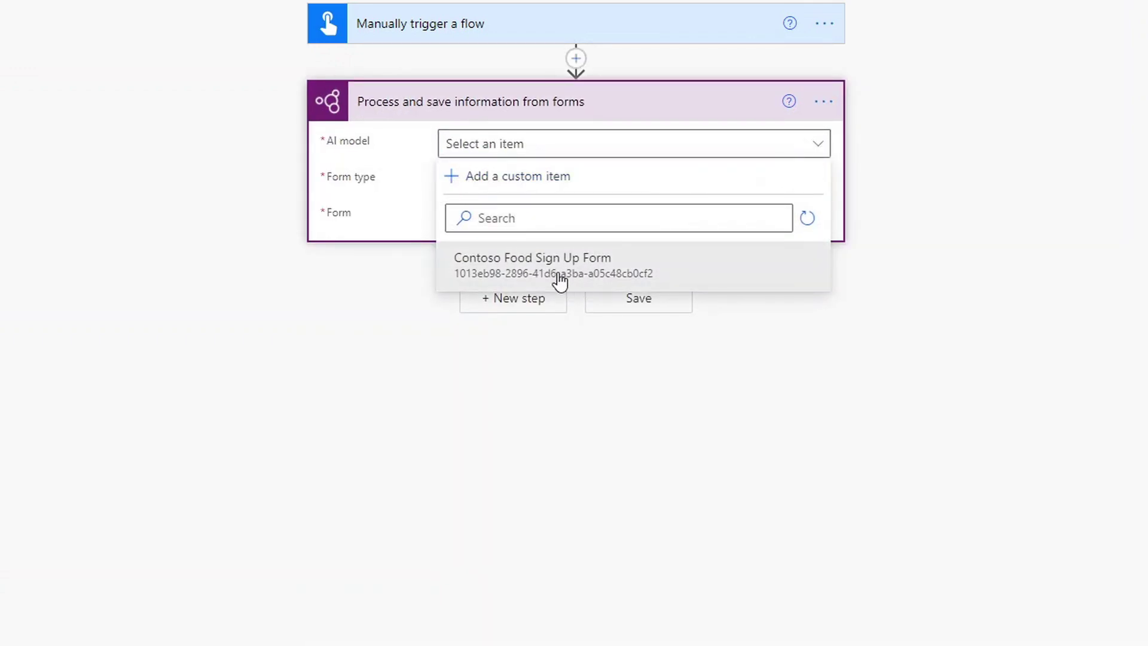
click(559, 272)
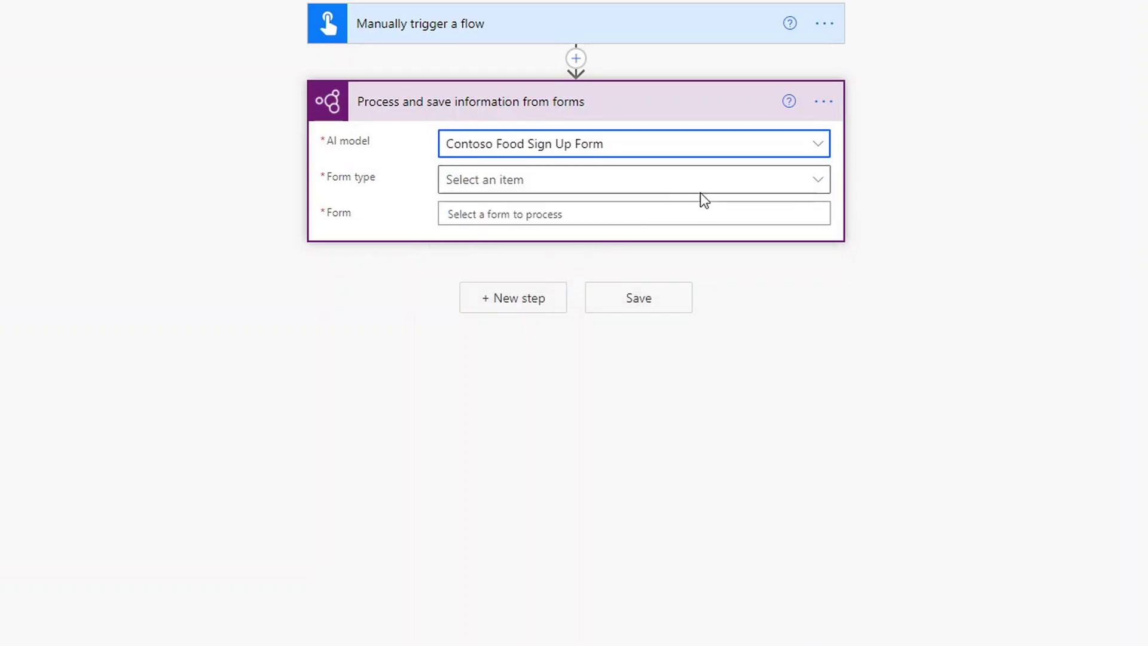
click(824, 181)
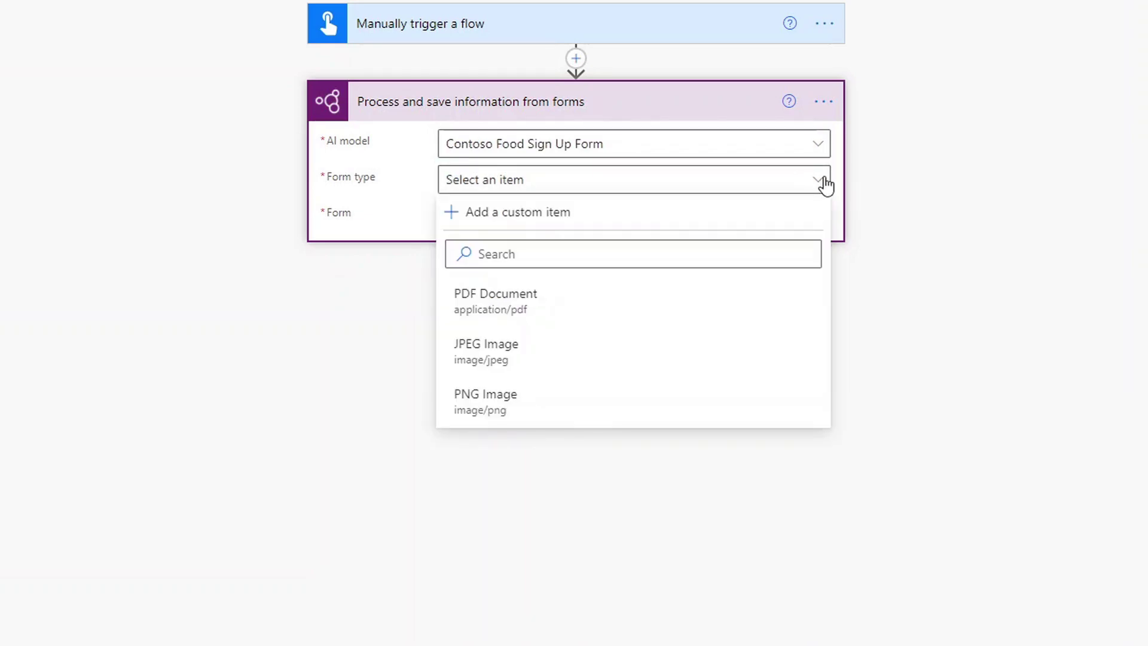
click(511, 307)
click(522, 214)
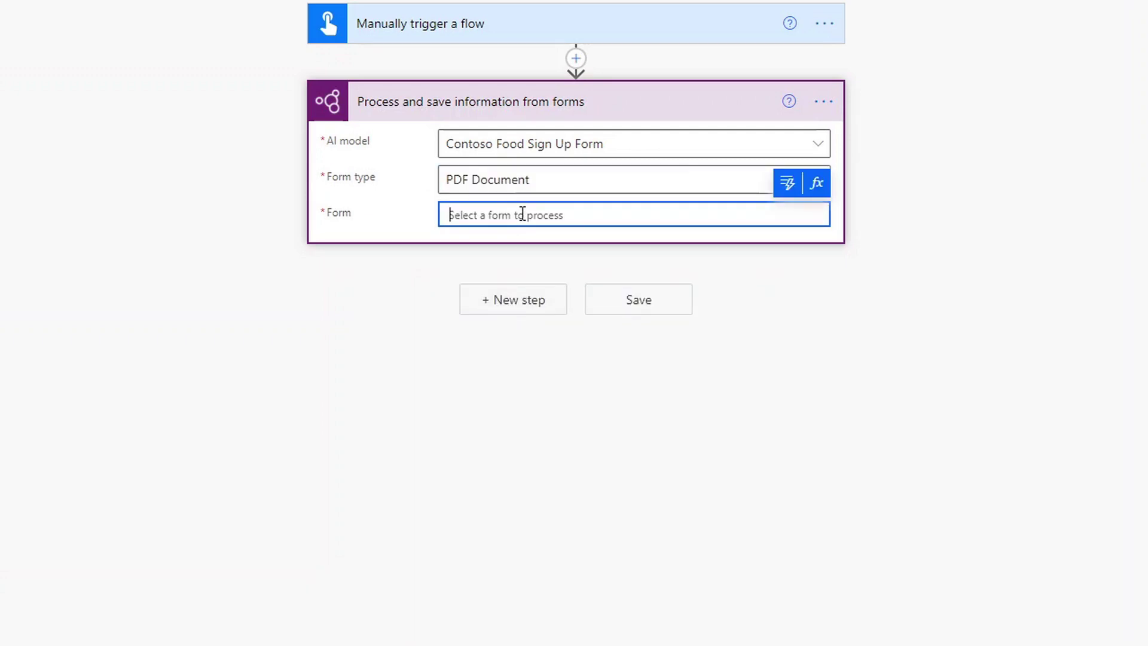
click(788, 183)
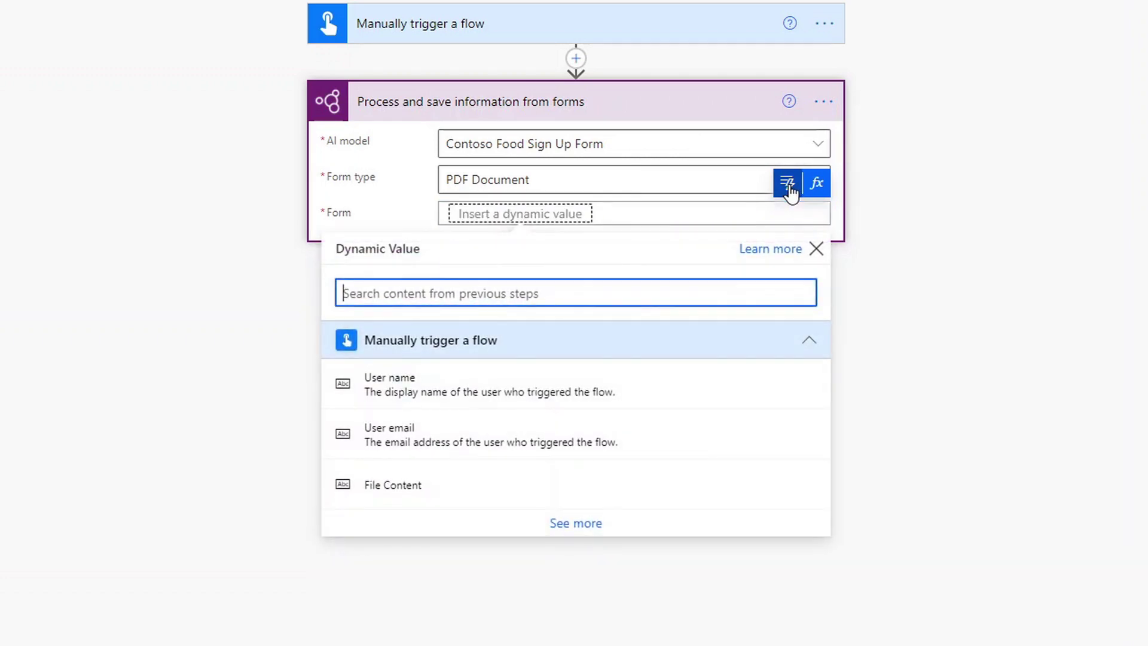
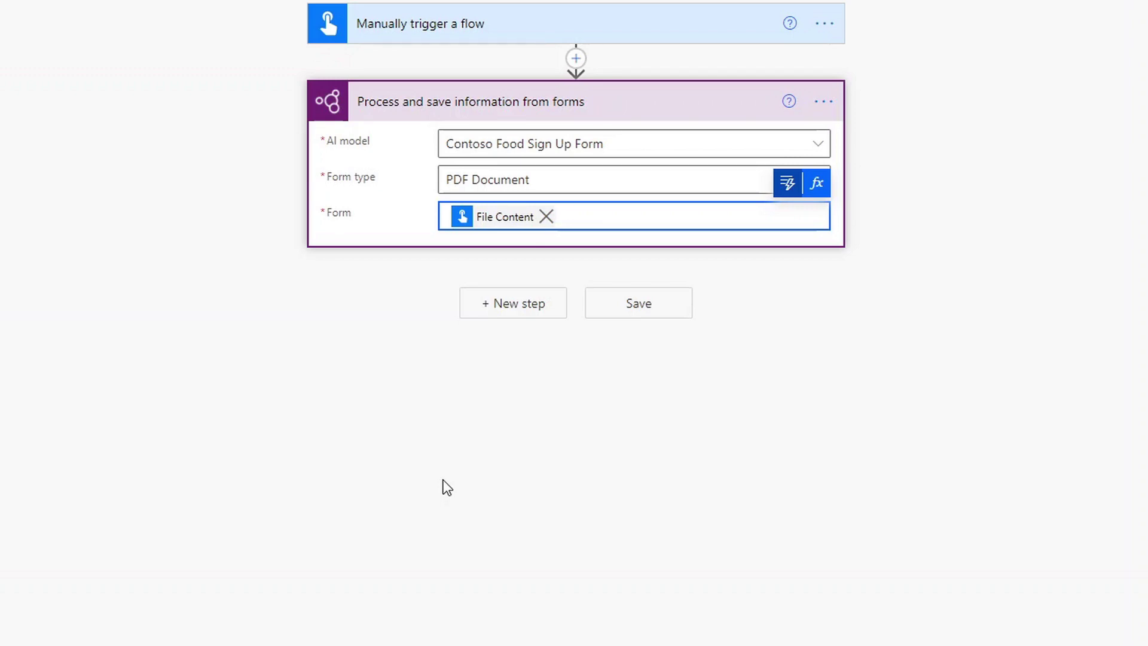
Add a new step below the Contoso Food Sign Up Form processing action
click(537, 312)
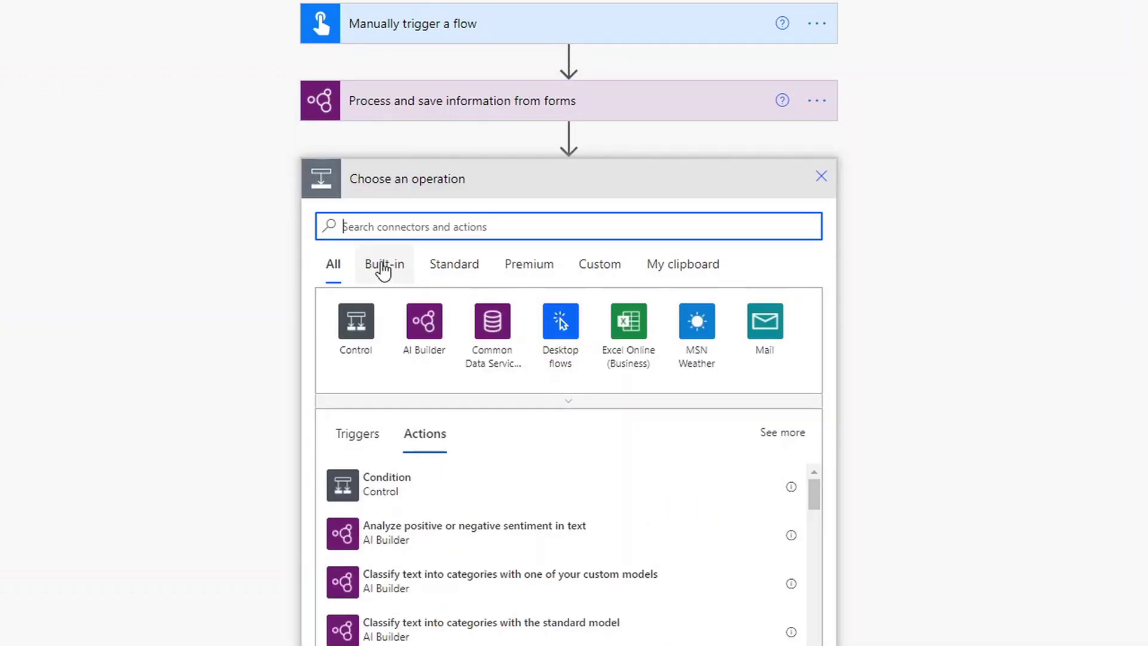
Add a built-in Create HTML table action that takes Table 1 entries as its source
click(383, 271)
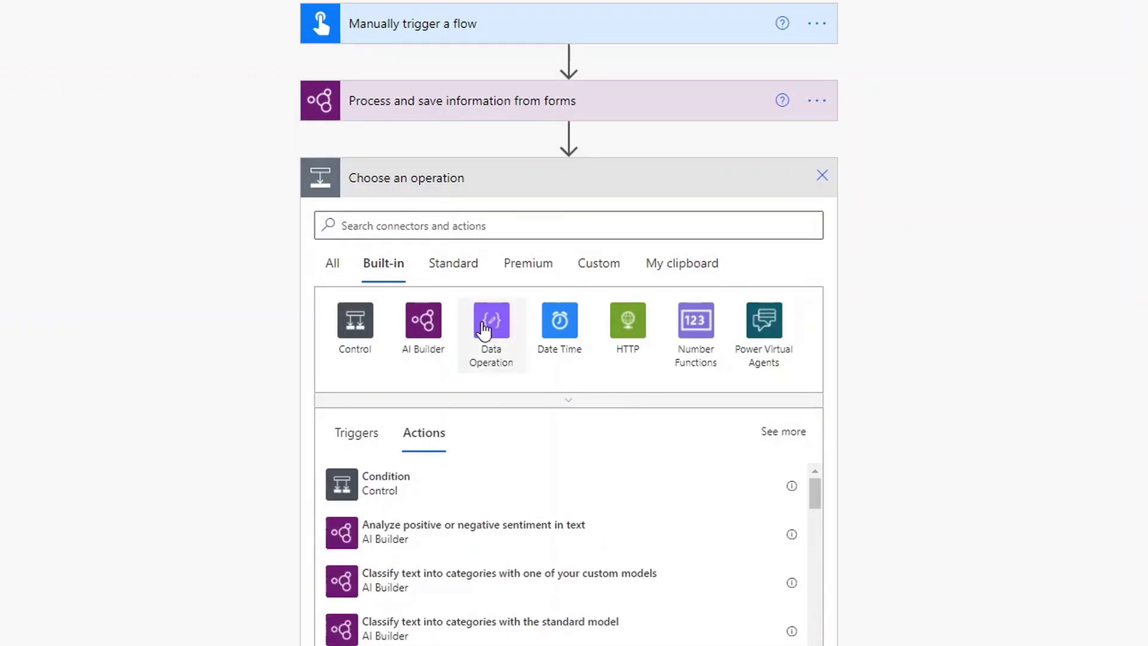
click(484, 328)
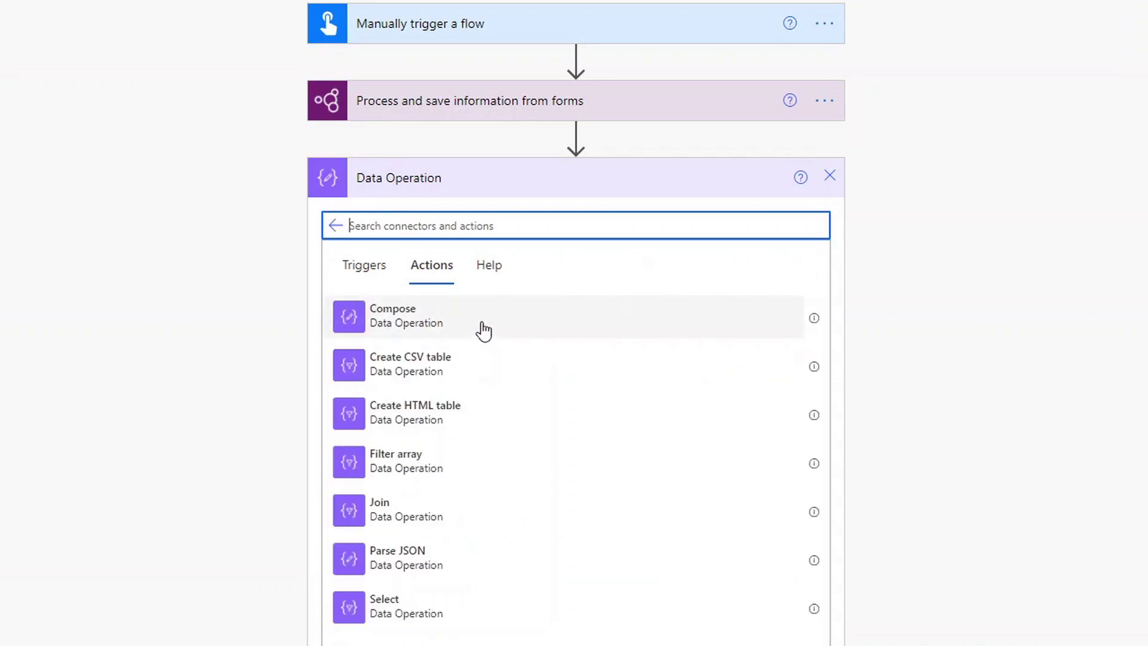
click(448, 416)
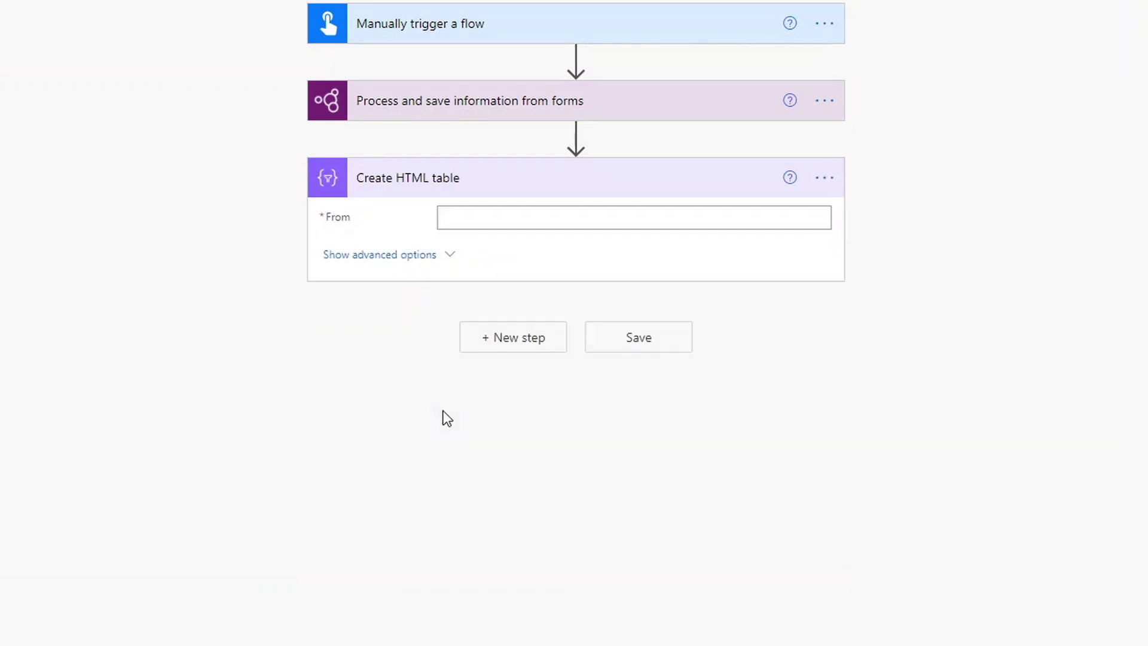
click(486, 219)
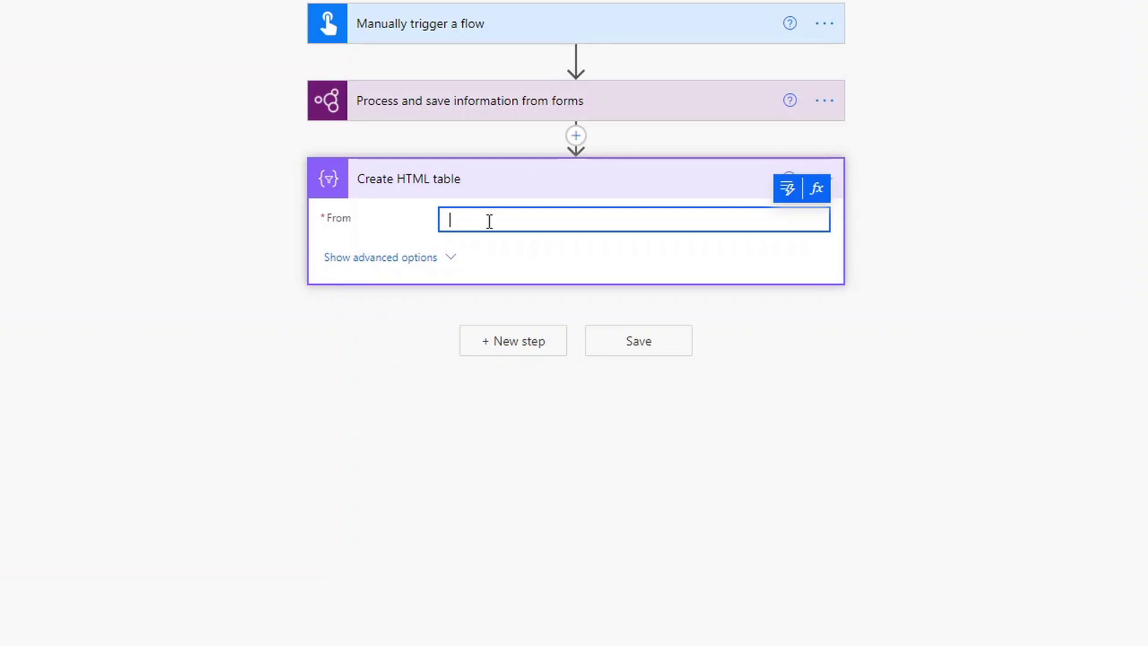
click(788, 193)
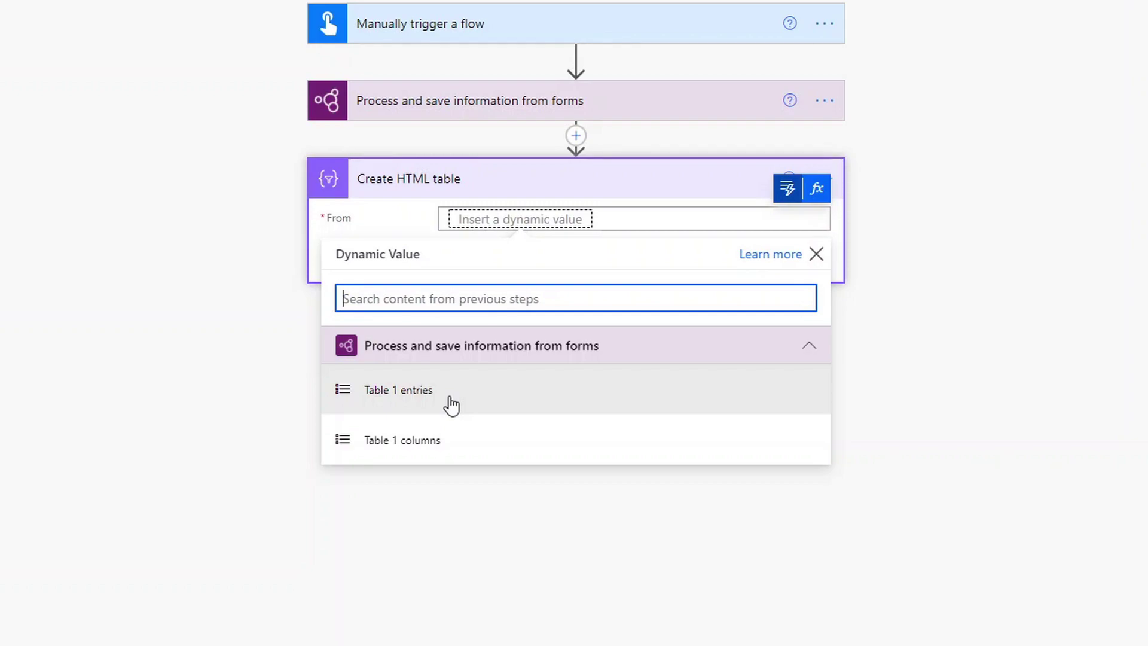
click(428, 407)
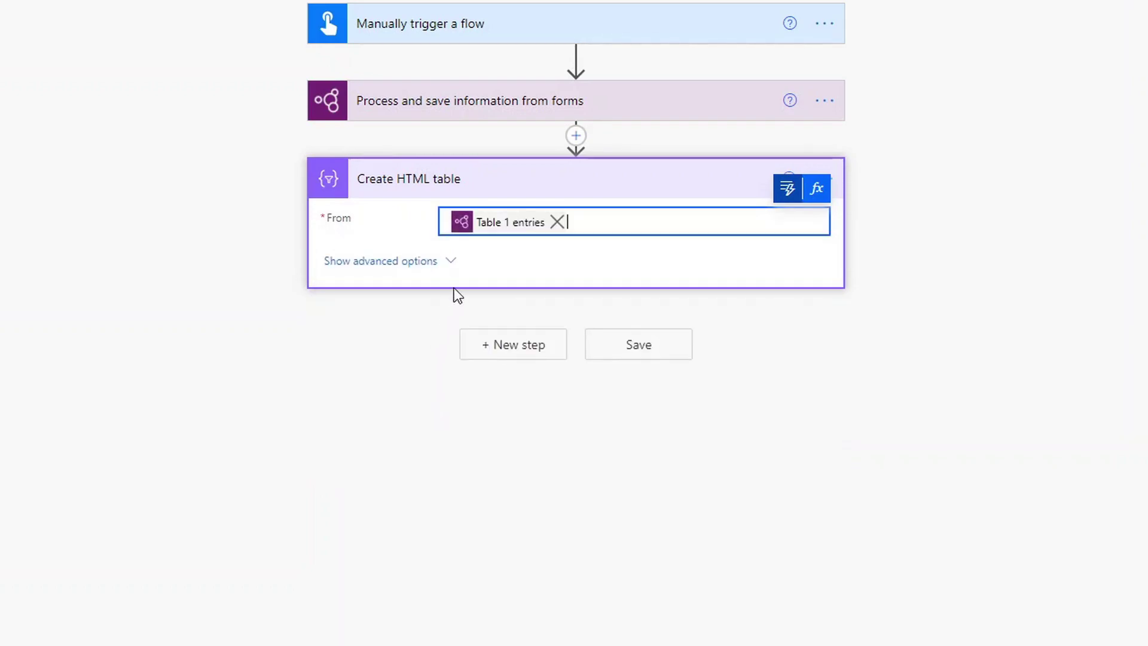
Set the HTML table's Columns option to Custom in the advanced options
click(452, 262)
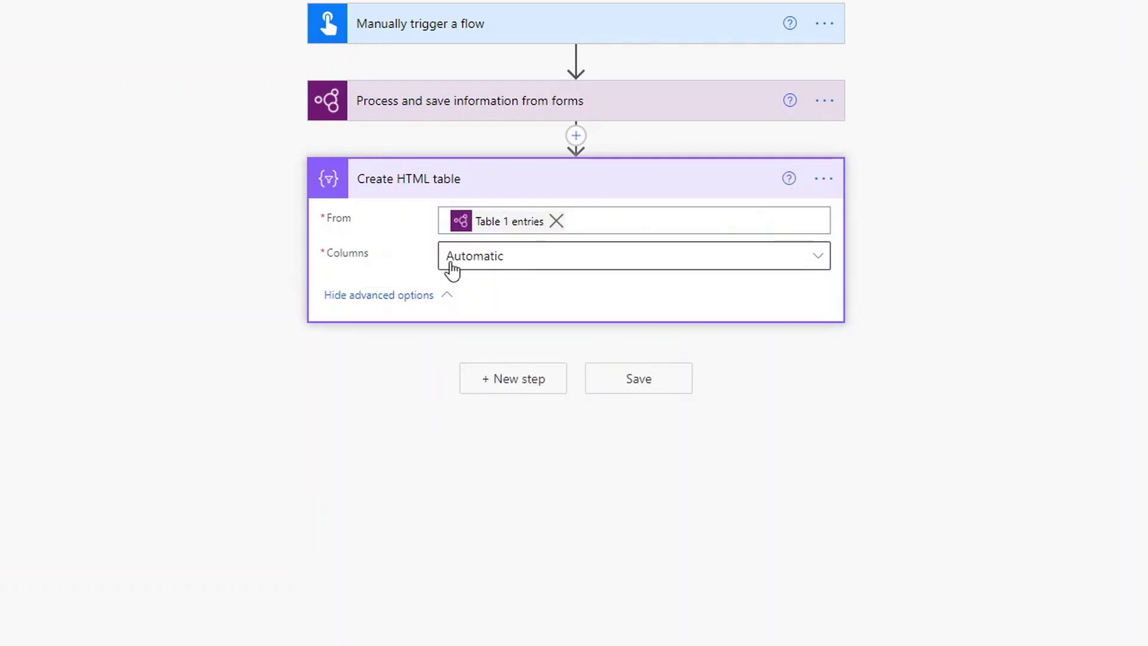
click(467, 266)
click(497, 422)
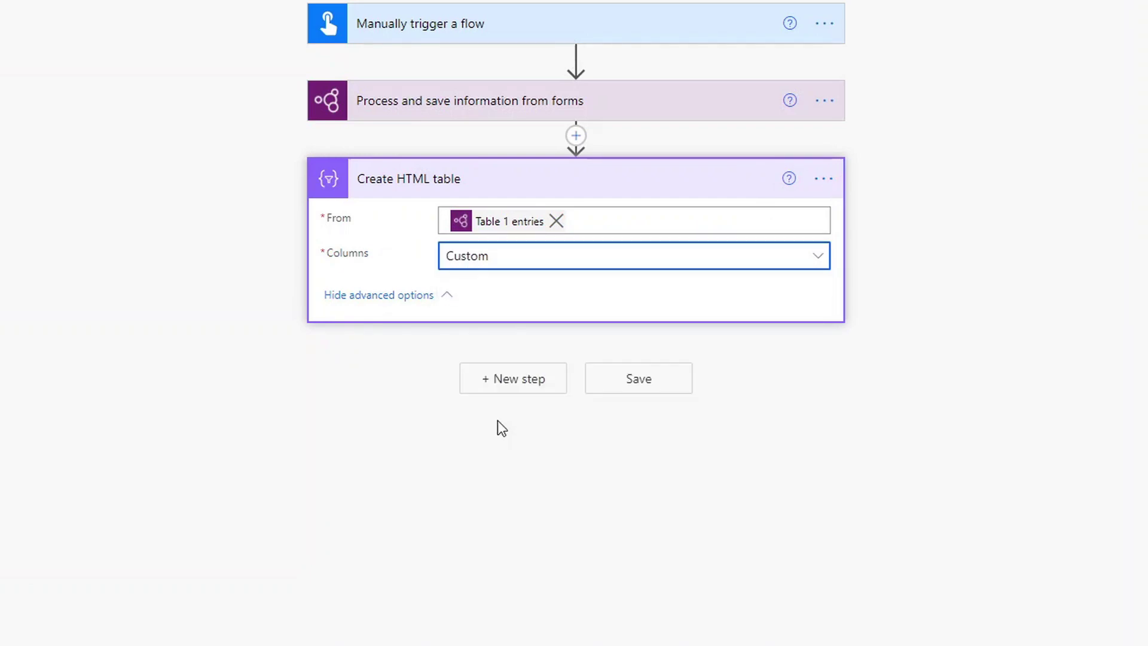
click(393, 345)
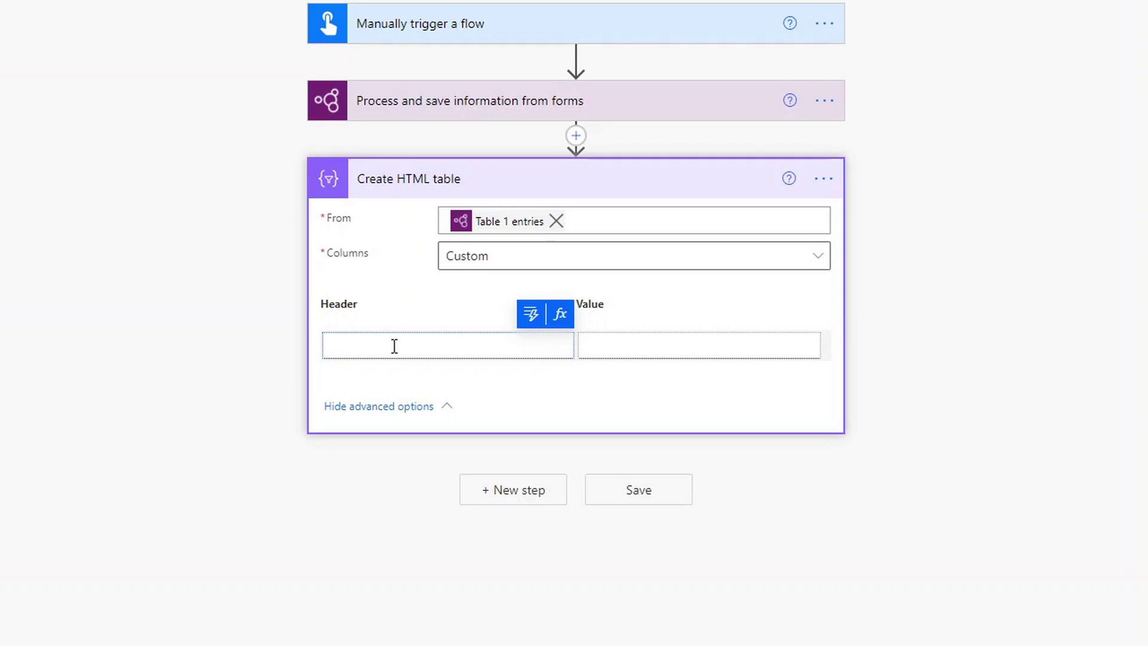
Add Name and Food columns mapped to Table 1 Name value and Table 1 Food value
text(Name)
key(Tab)
click(756, 326)
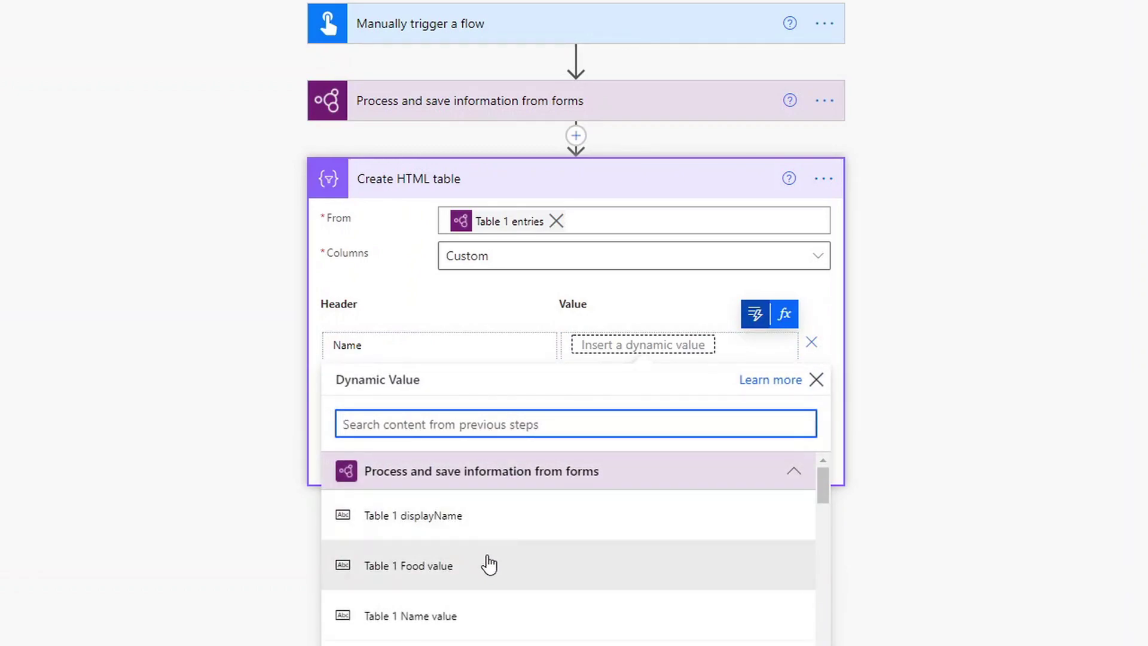
click(476, 621)
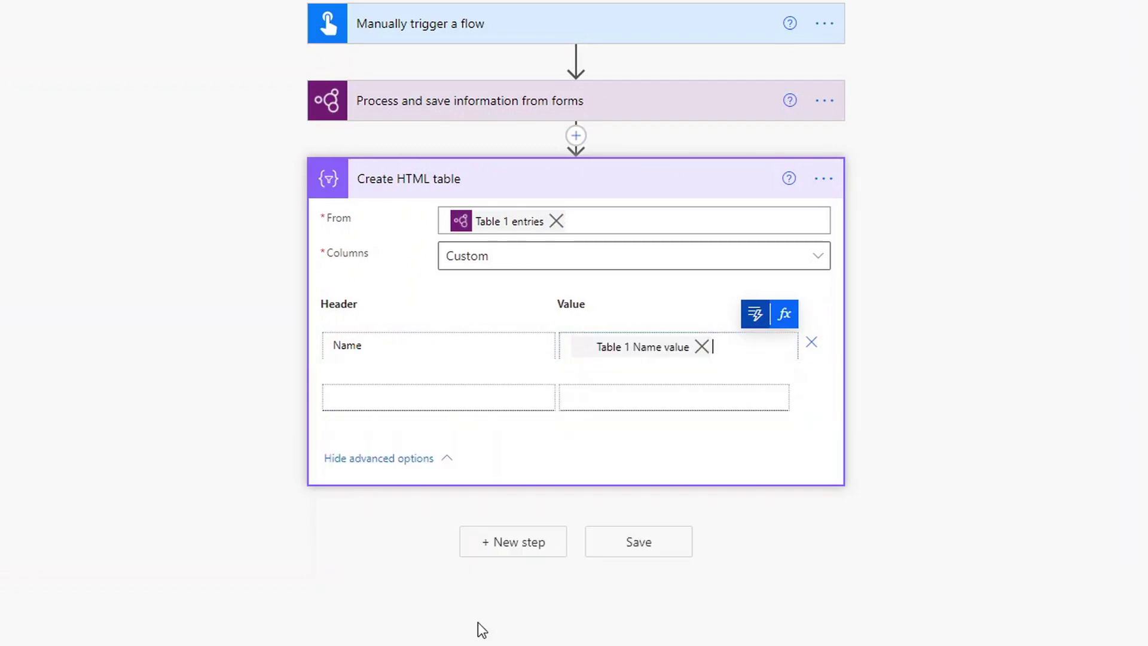
click(435, 395)
text(Food)
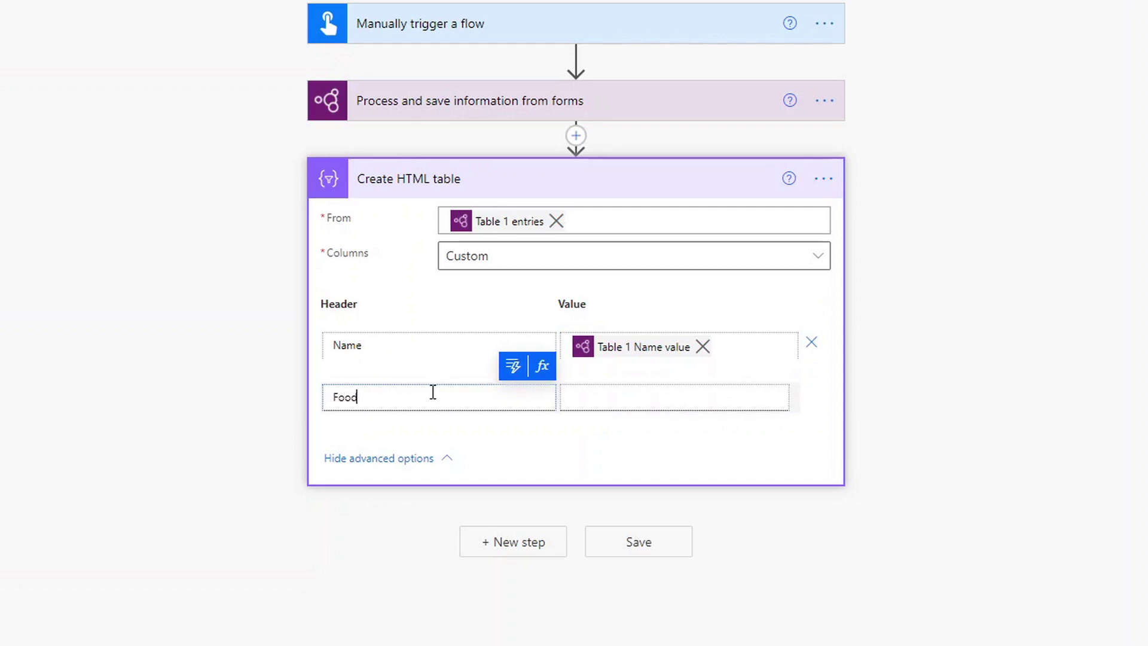
click(598, 397)
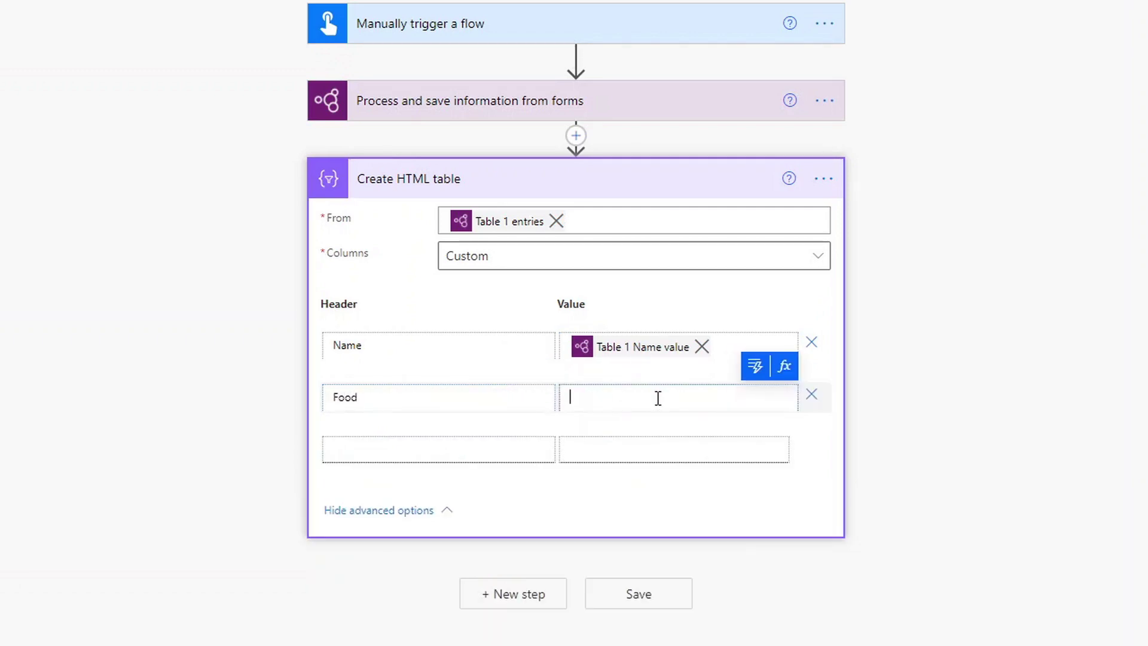
click(754, 377)
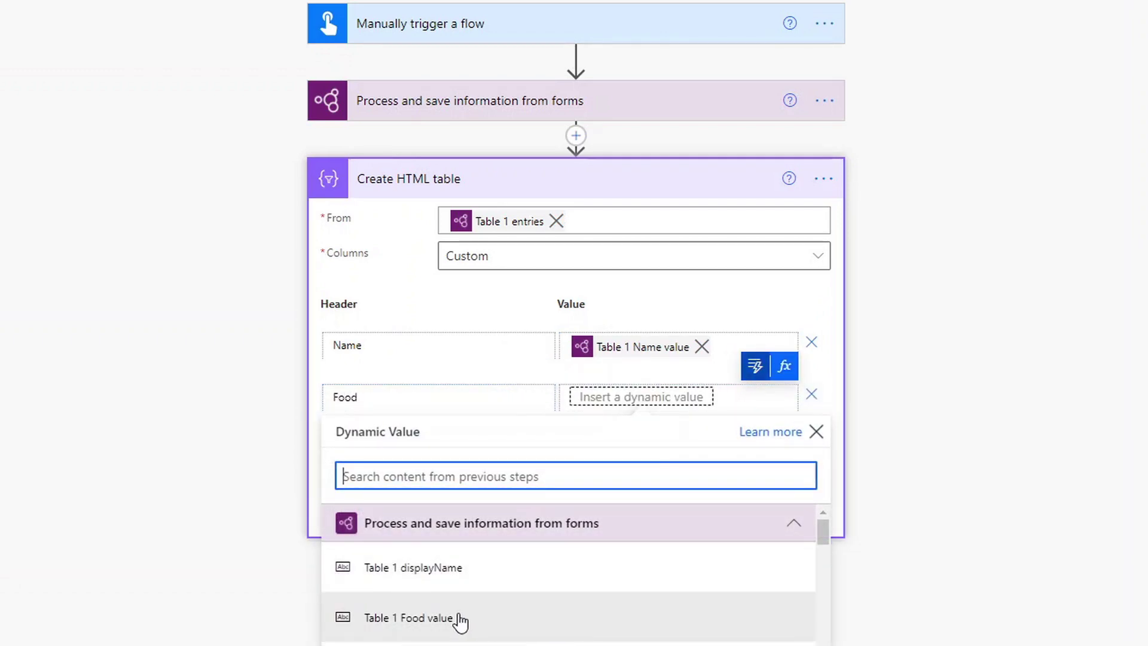
click(460, 619)
Add a Quantity column mapped to Table 1 Quantity value, then add another step
click(412, 447)
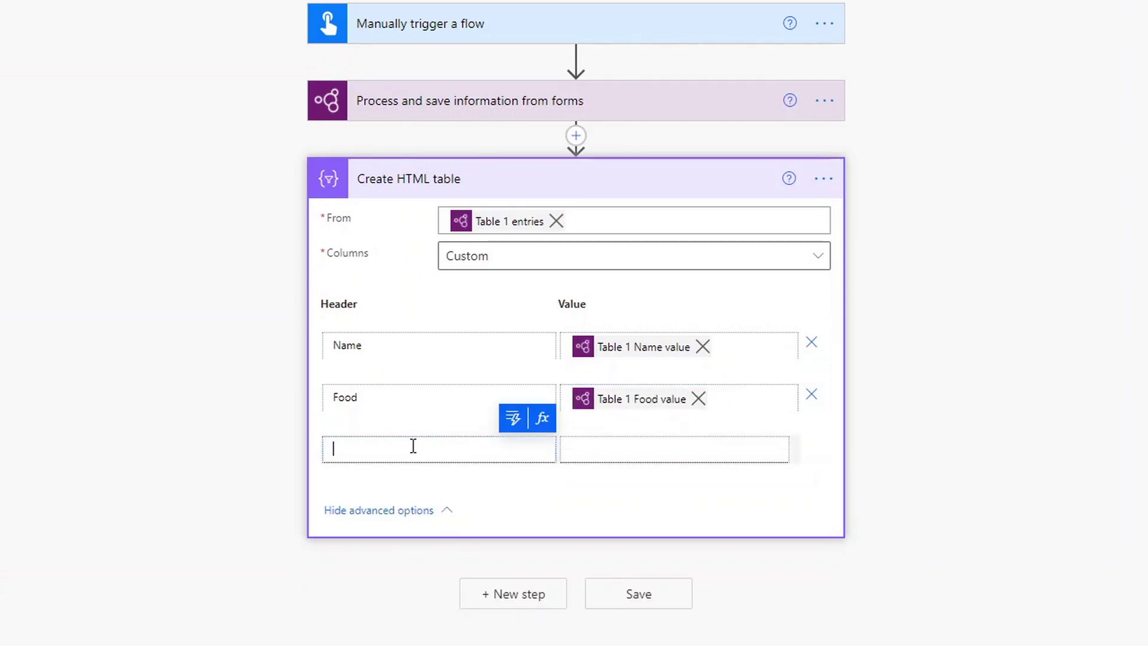
text(Quantity)
click(648, 456)
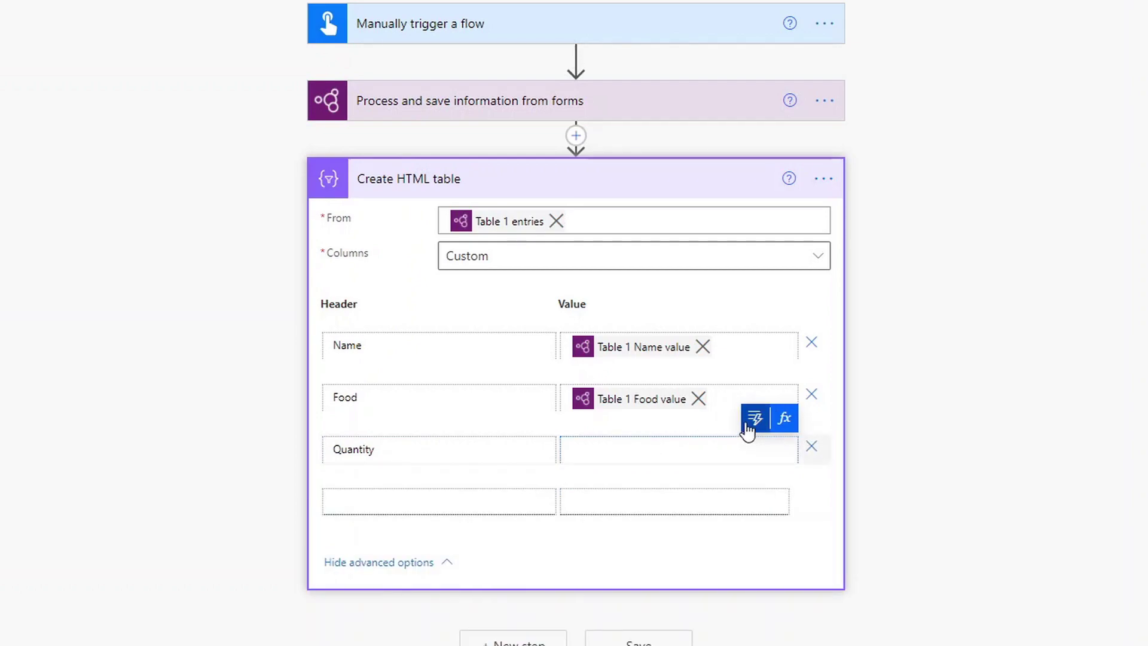
click(752, 420)
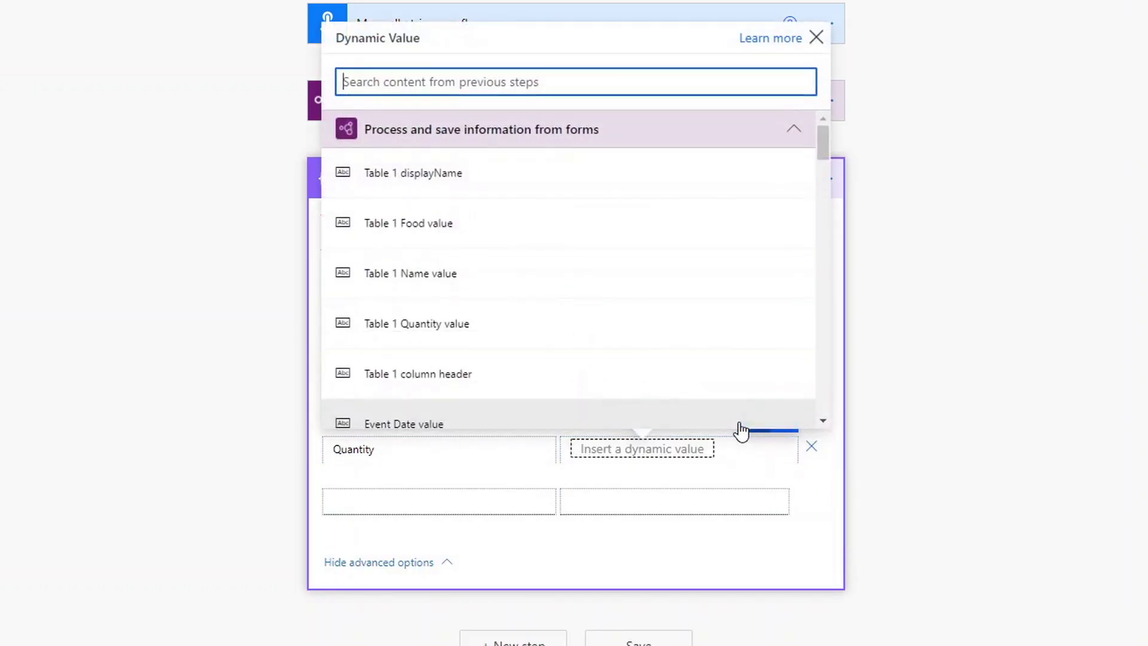
click(483, 333)
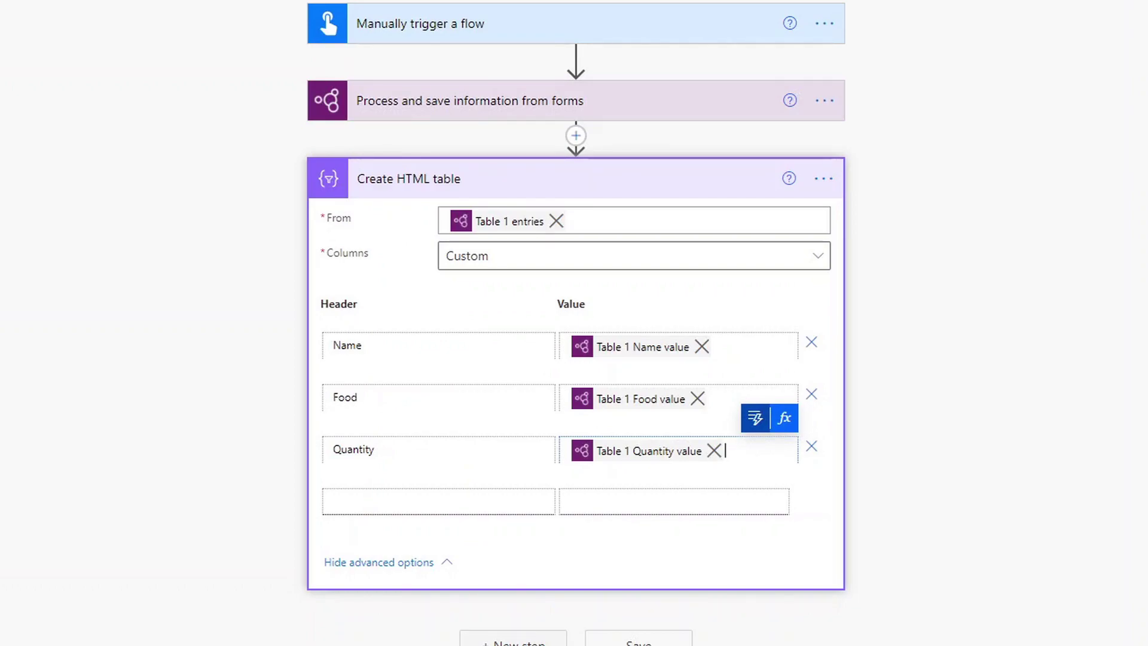
key(Tab)
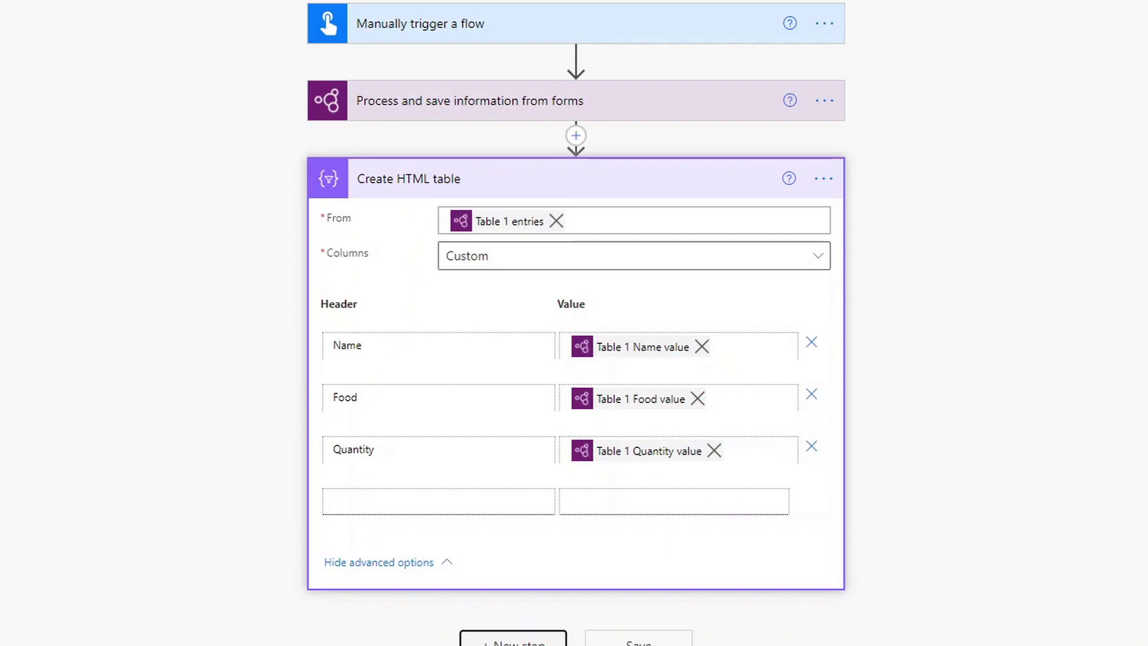
key(Return)
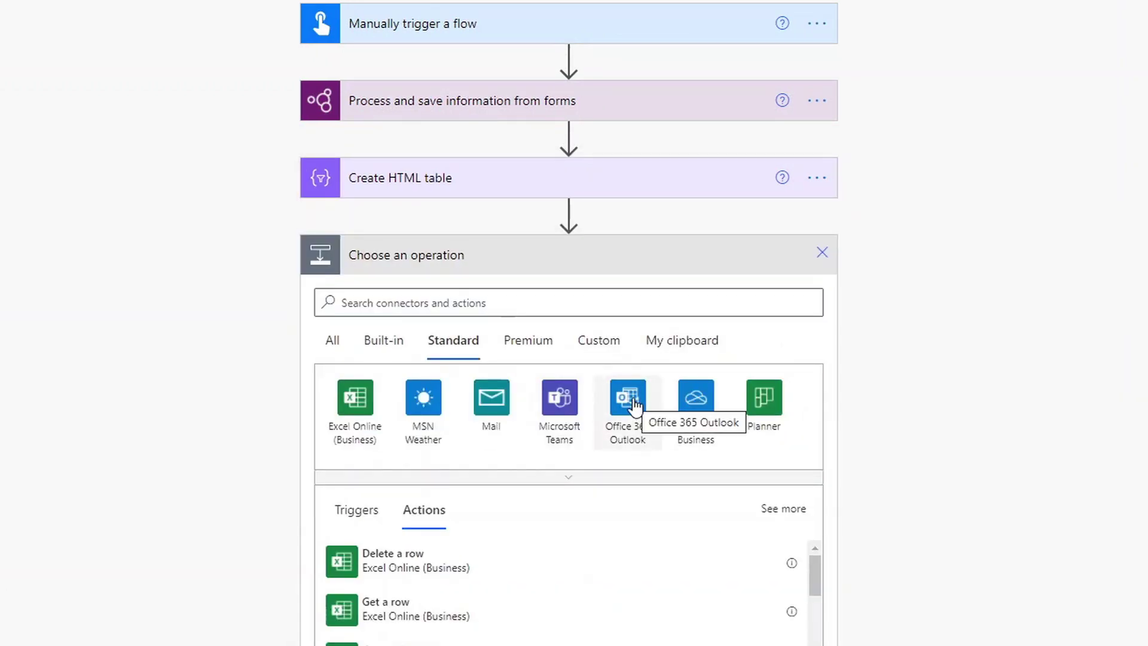
Add an Outlook Send an email (V2) step with a contact recipient and subject 'AI Builder Output'
click(627, 398)
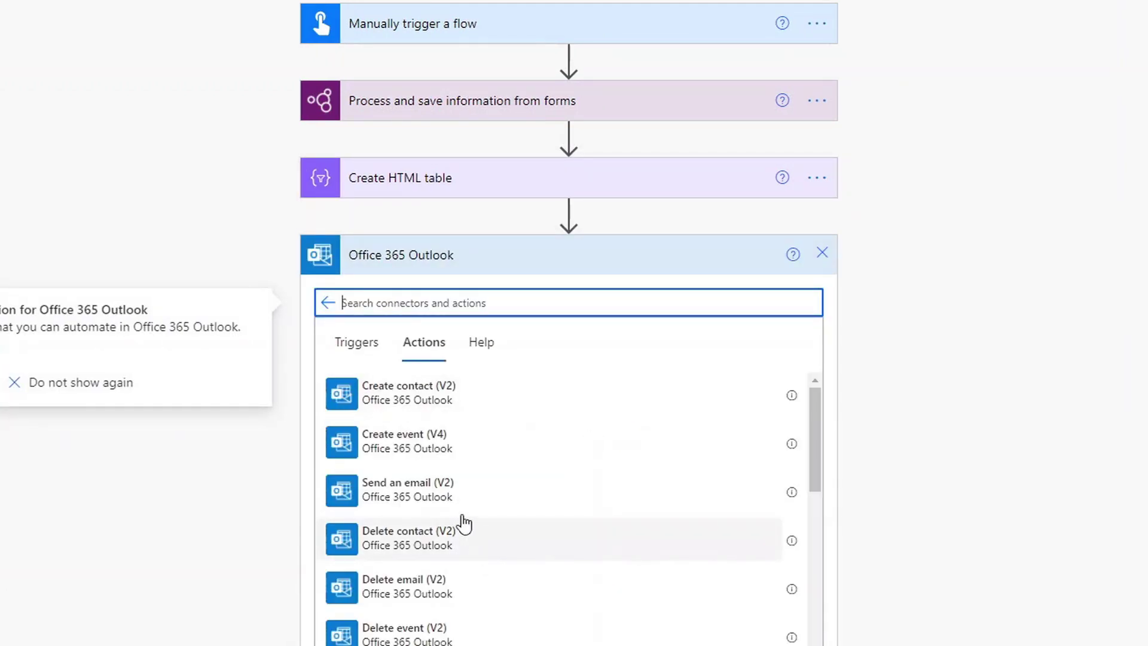
click(448, 505)
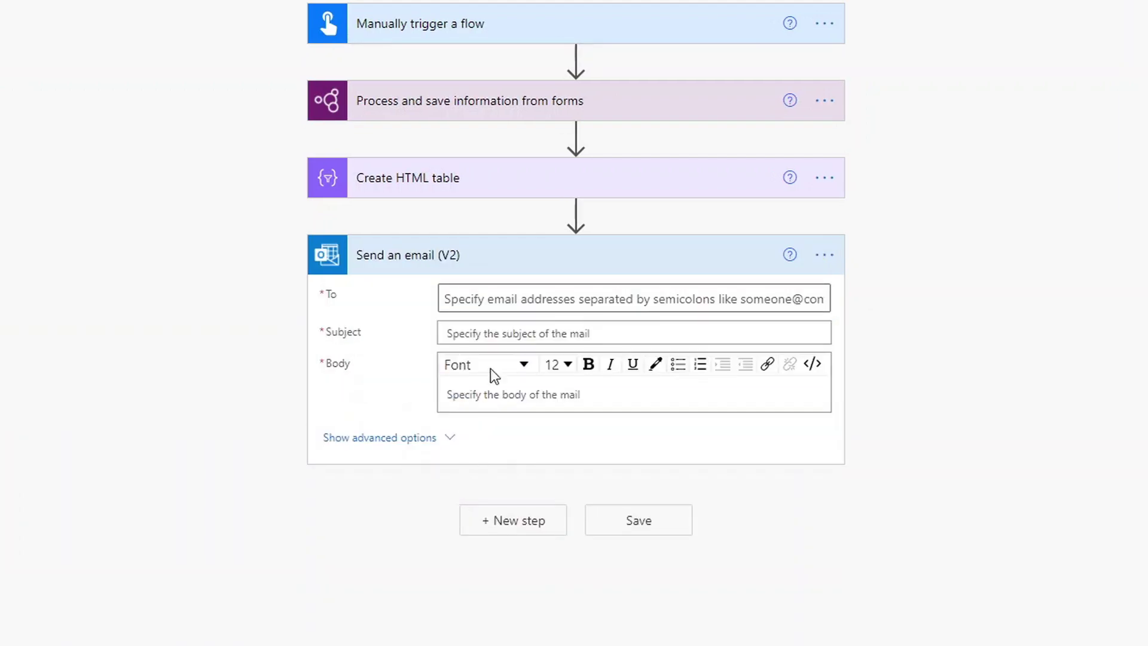
click(525, 375)
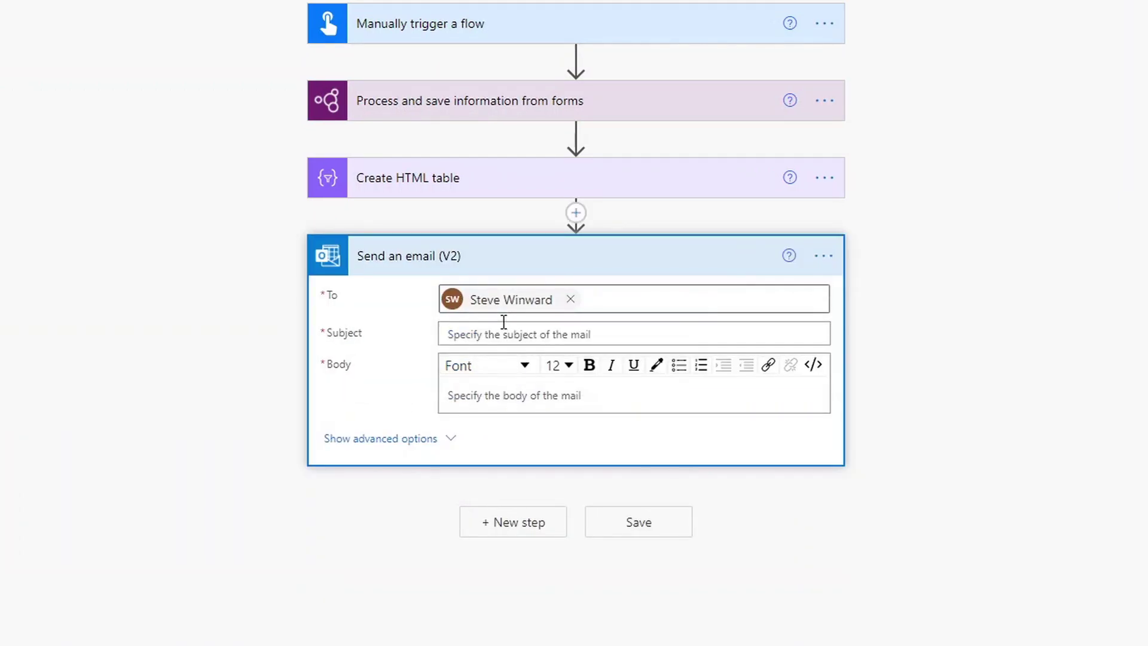
click(504, 330)
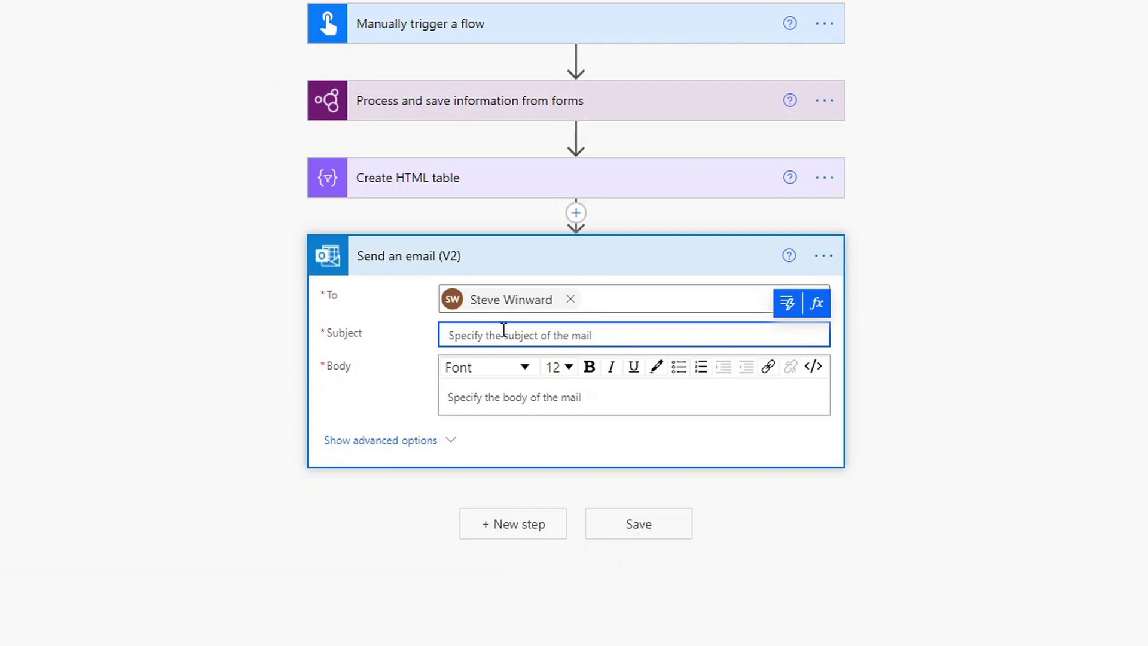
text(AI Builder )
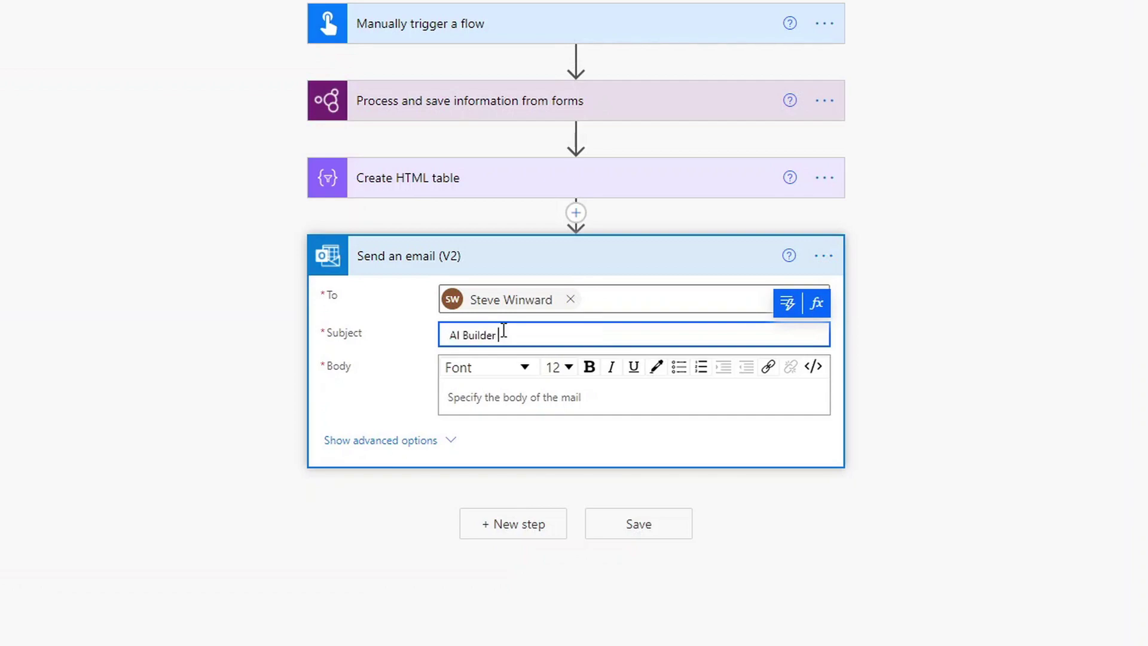
text(Outputp)
Write 'Event Date:' in the email body followed by the extracted Event Date value
click(510, 398)
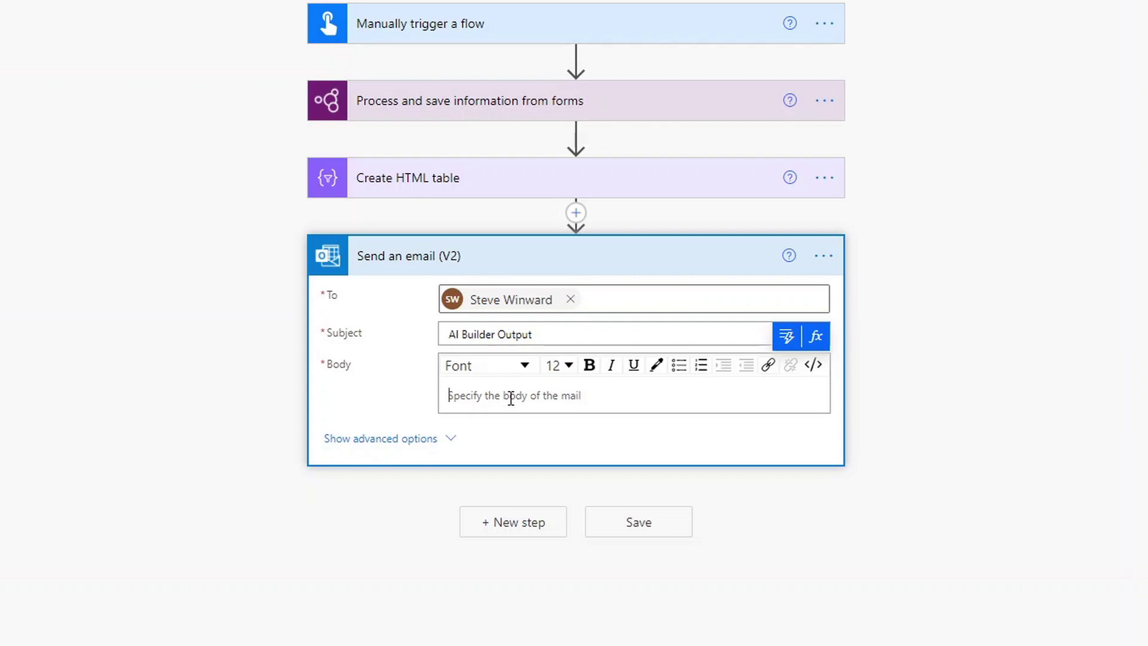
text(Event Date:)
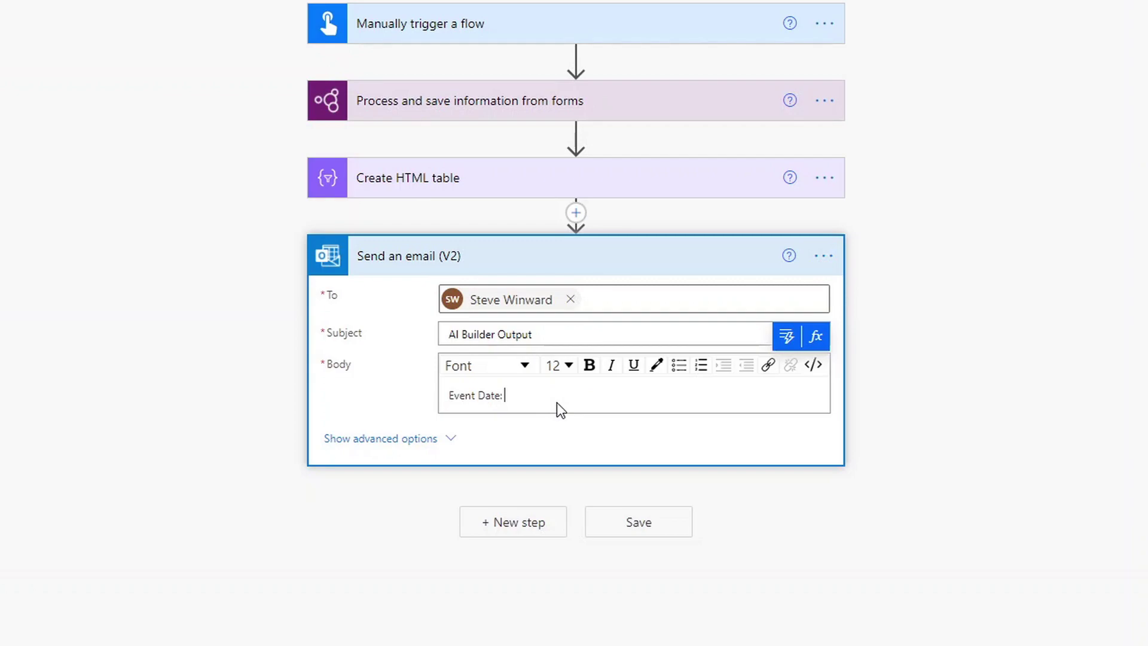
key(Return)
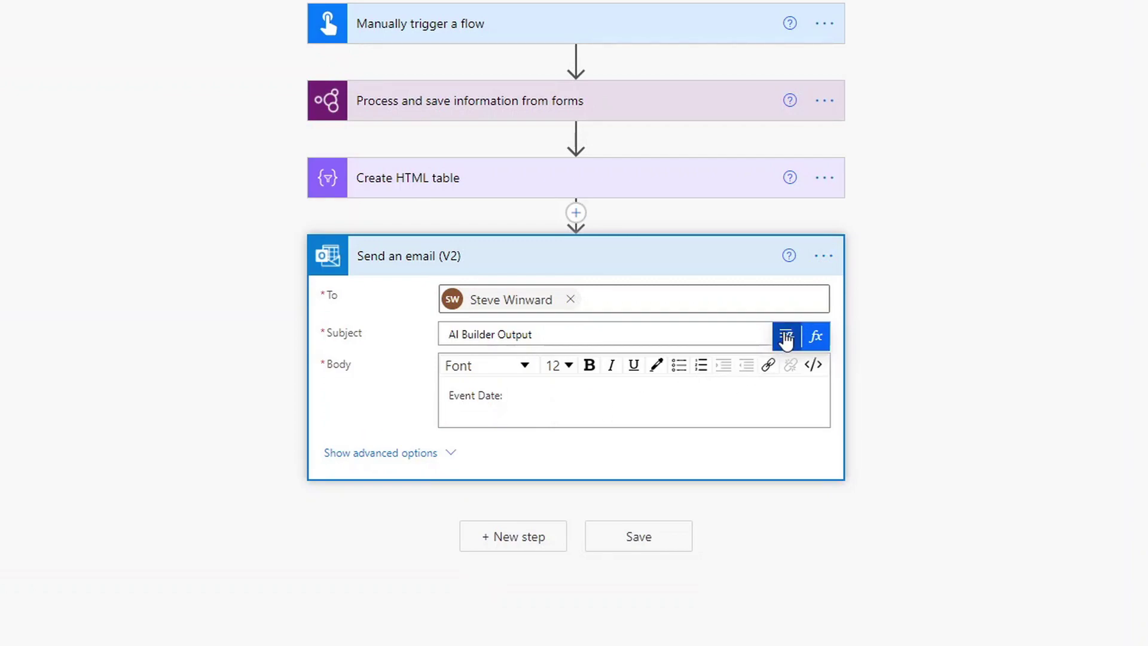
click(786, 338)
scroll(658, 325, down, 5)
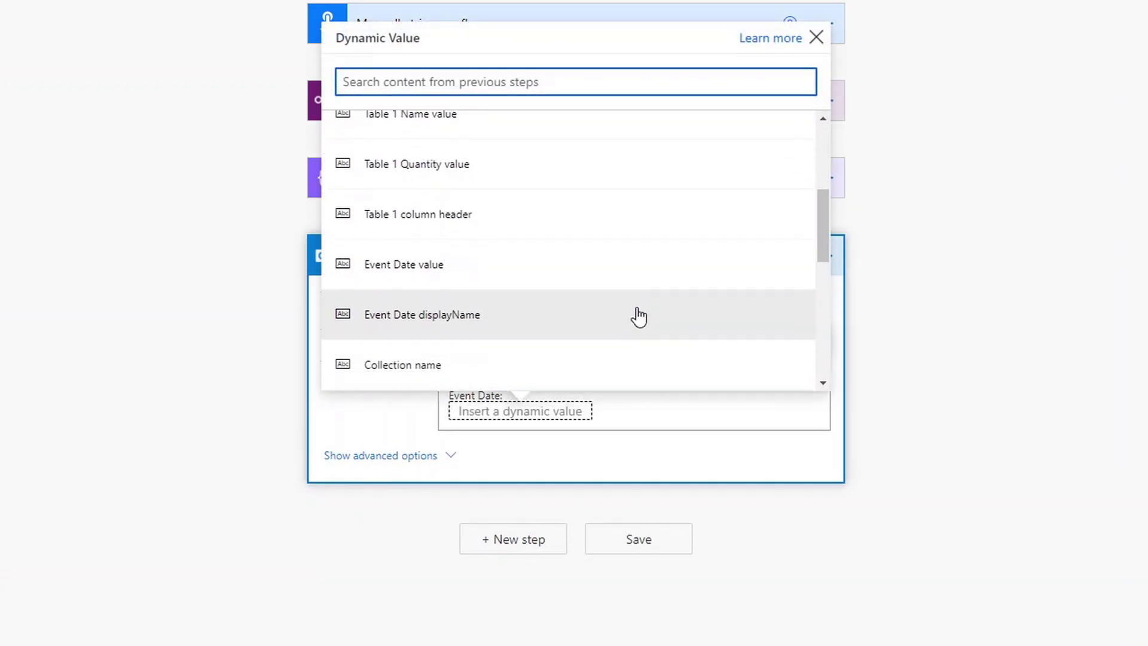
click(505, 273)
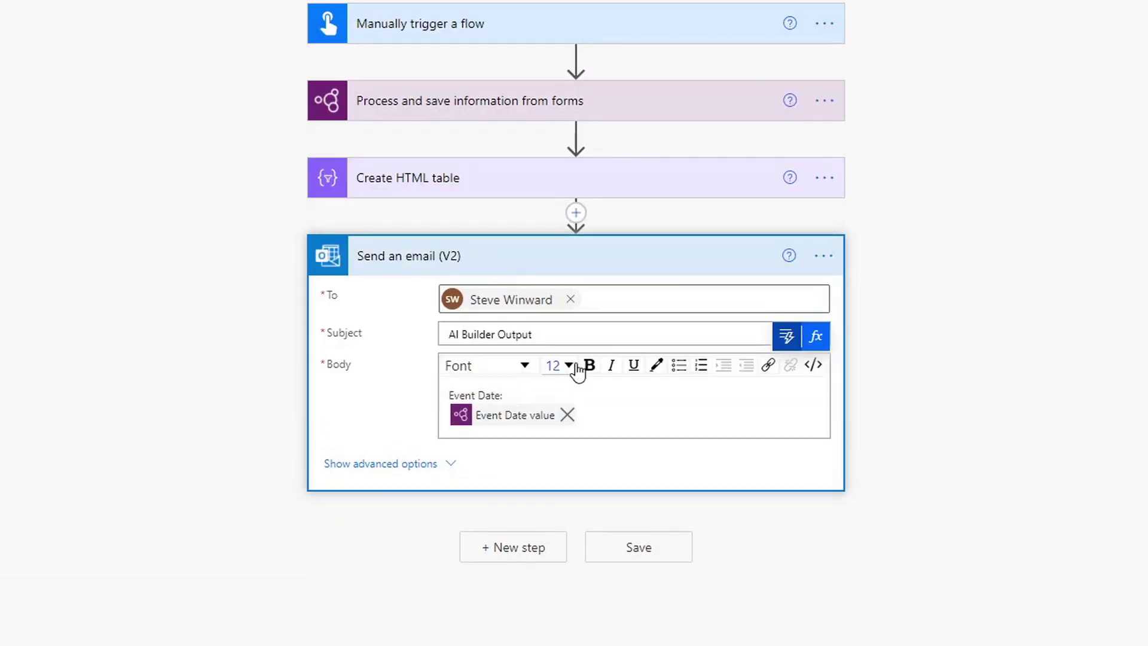
click(639, 415)
key(Return)
key(Return)
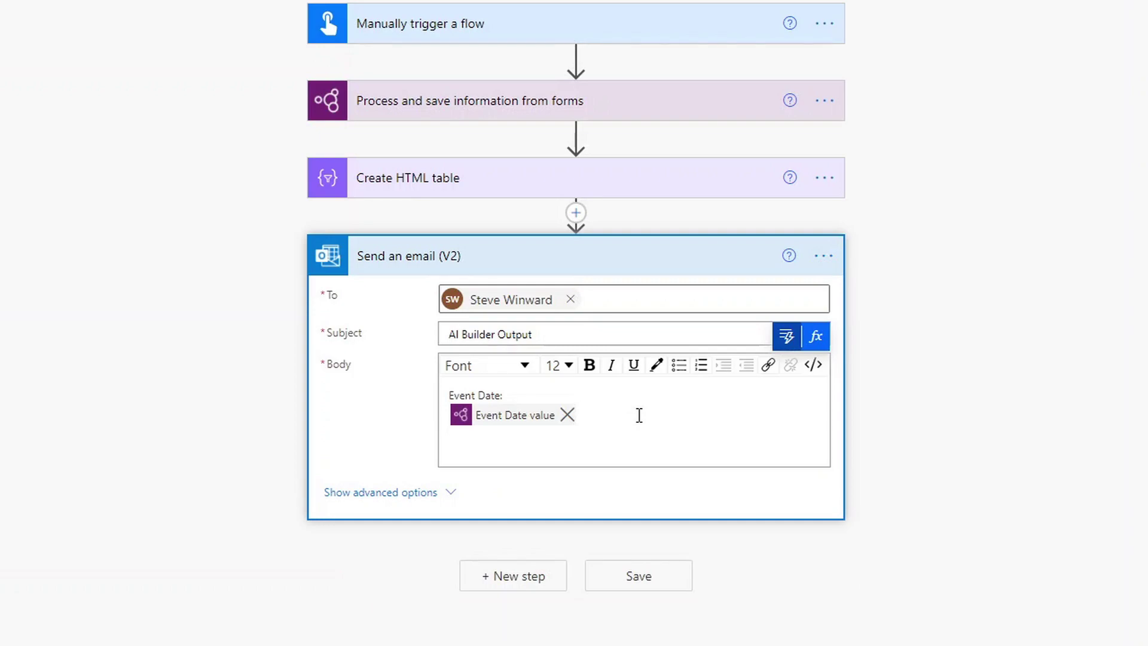
Add 'Table Information:' and the HTML table Output to the body, then save the flow
text(Table Information:)
key(Return)
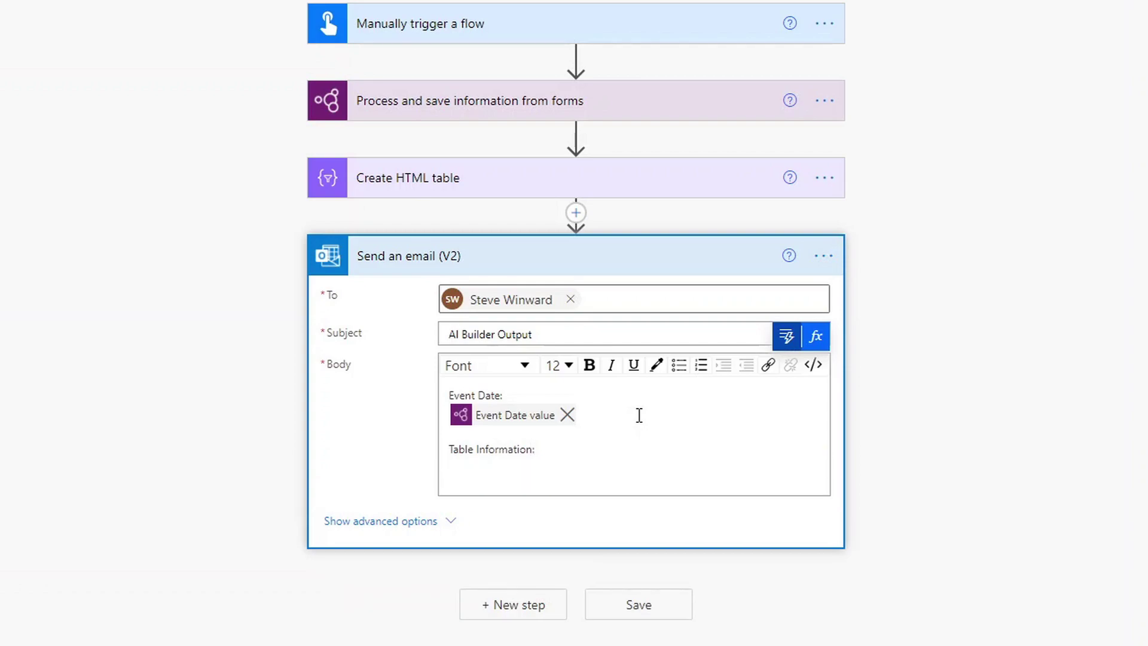
click(792, 342)
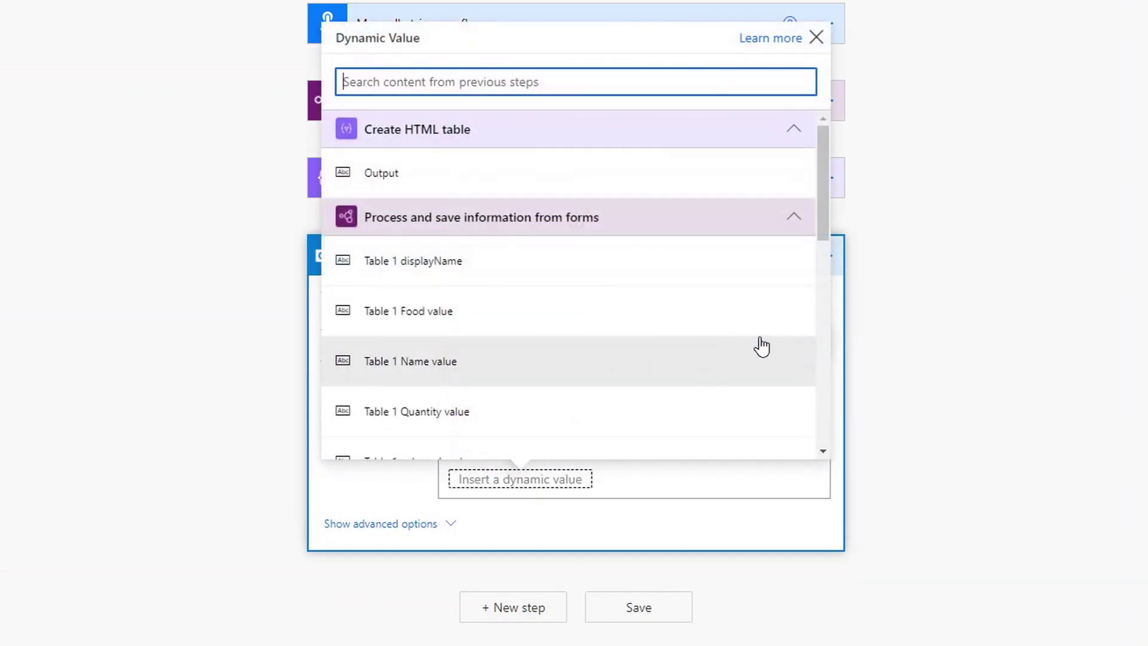
click(450, 191)
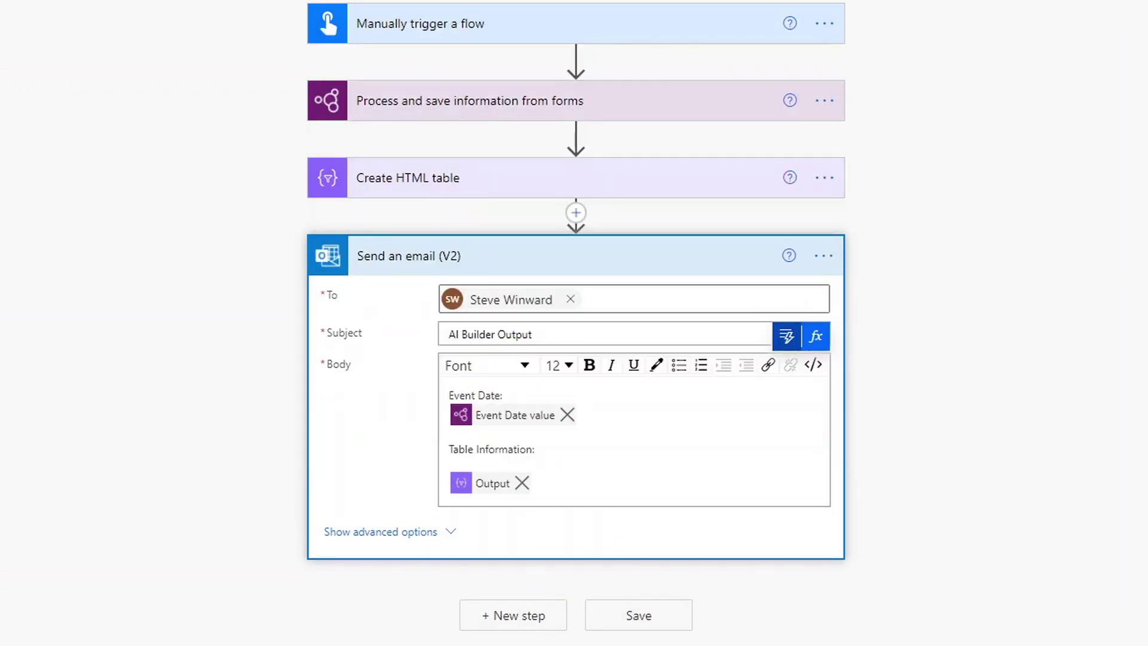
click(641, 617)
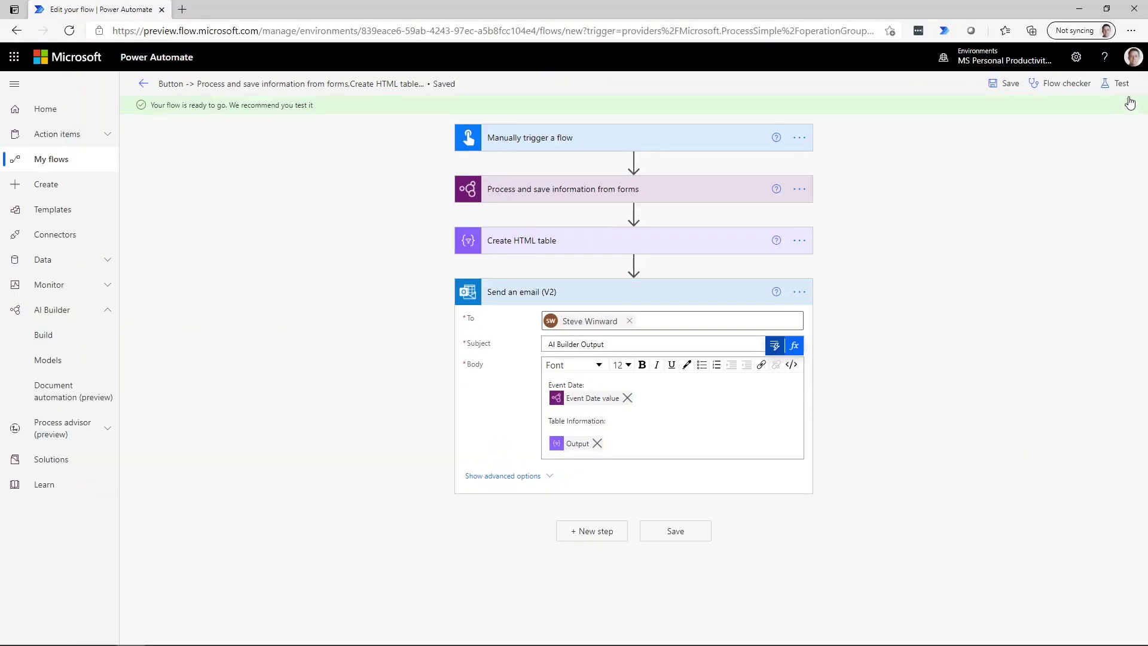
Run a manual test of the flow with output17.pdf and open the run history page
click(1122, 83)
click(1007, 113)
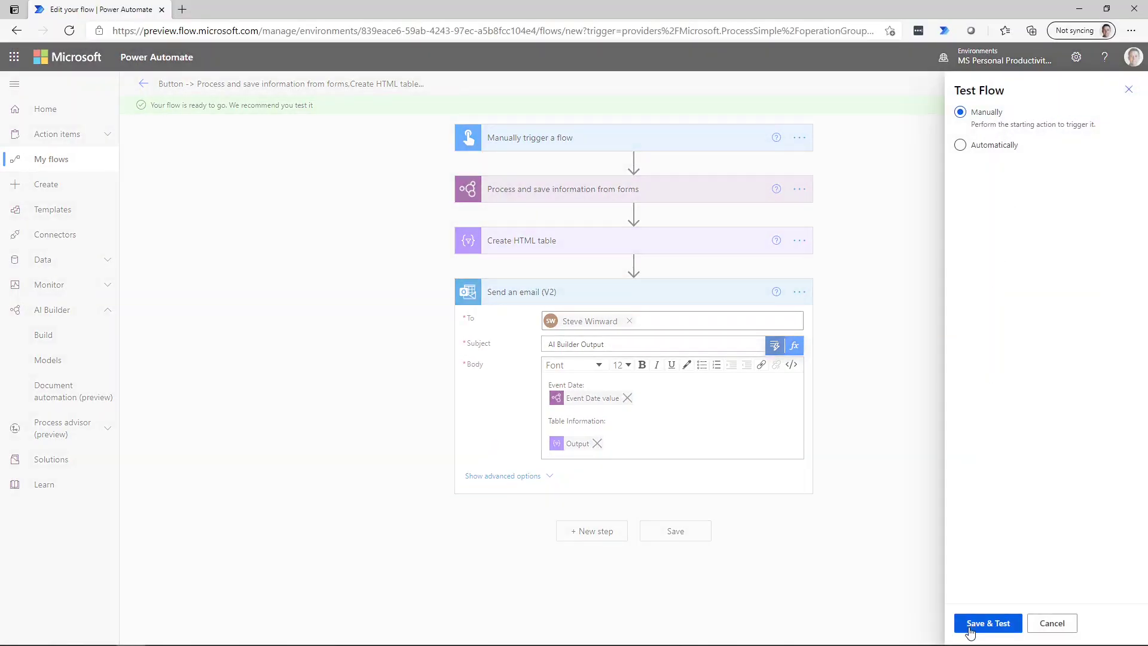
click(980, 625)
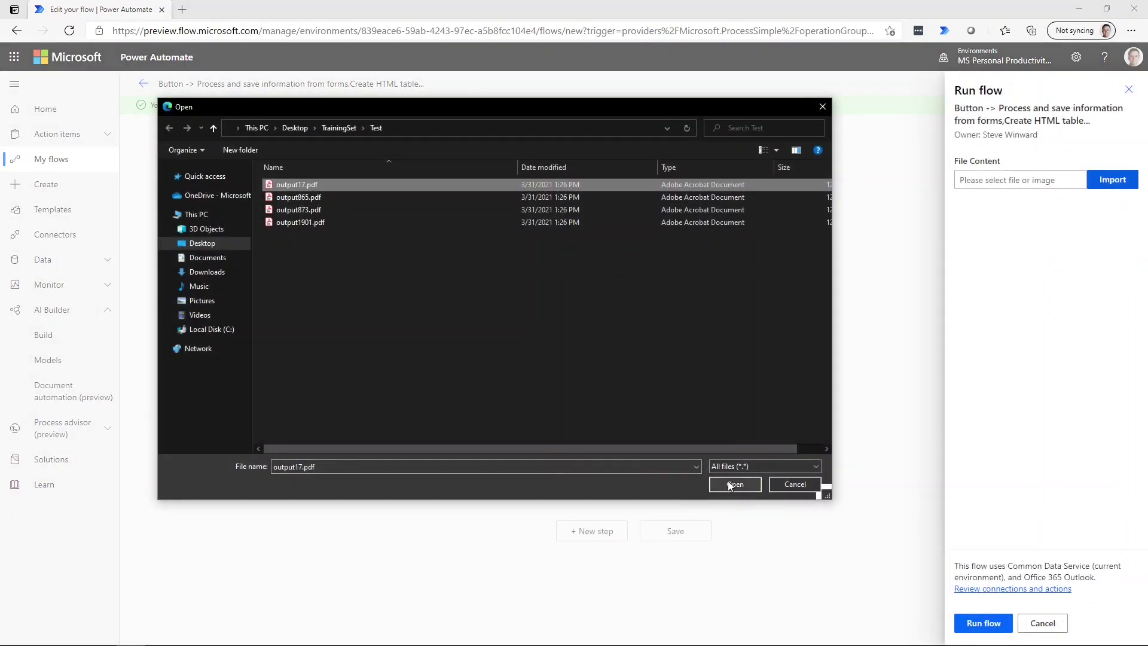
click(735, 485)
click(988, 623)
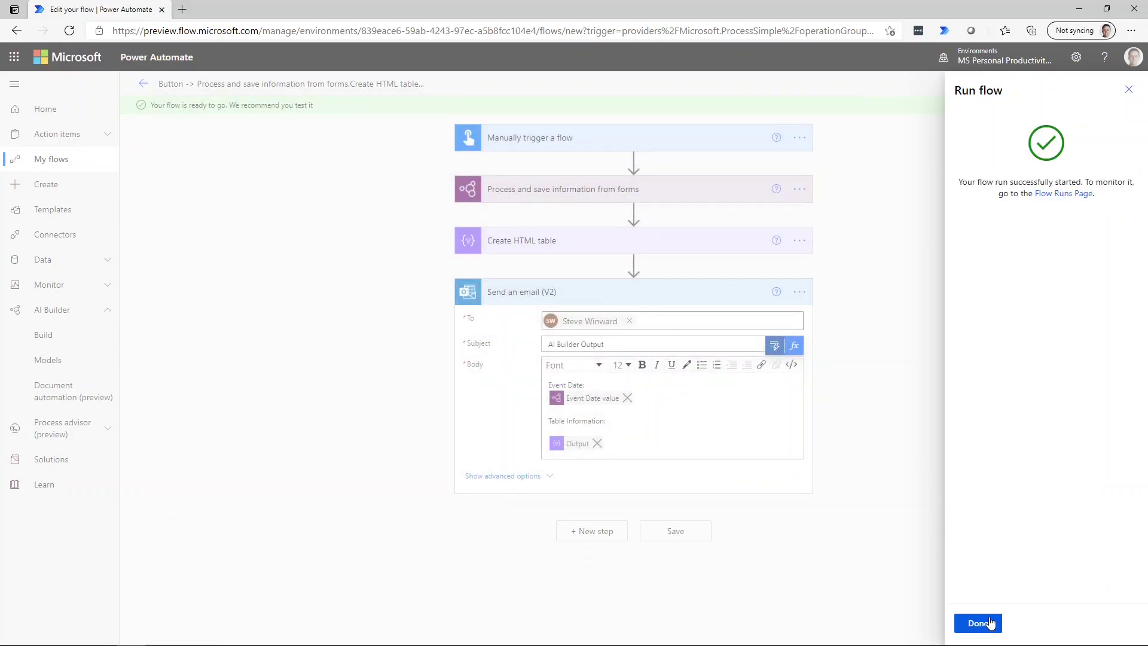
click(1064, 193)
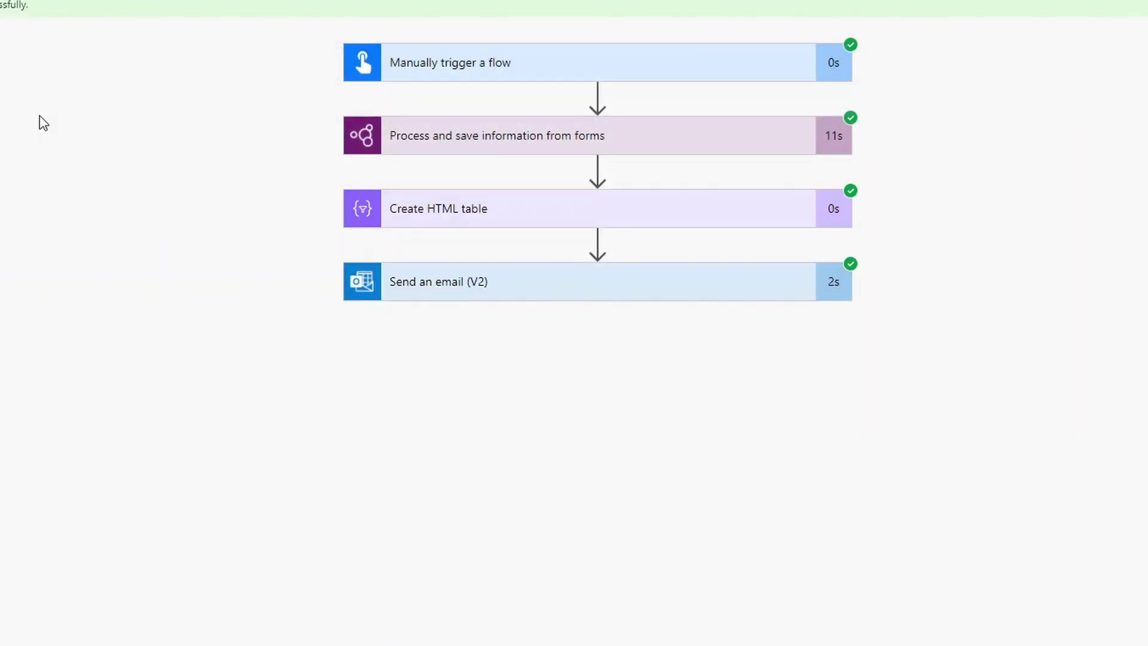
Expand the form-processing and Create HTML table run details to see the extracted Name, Food and Quantity rows
click(454, 153)
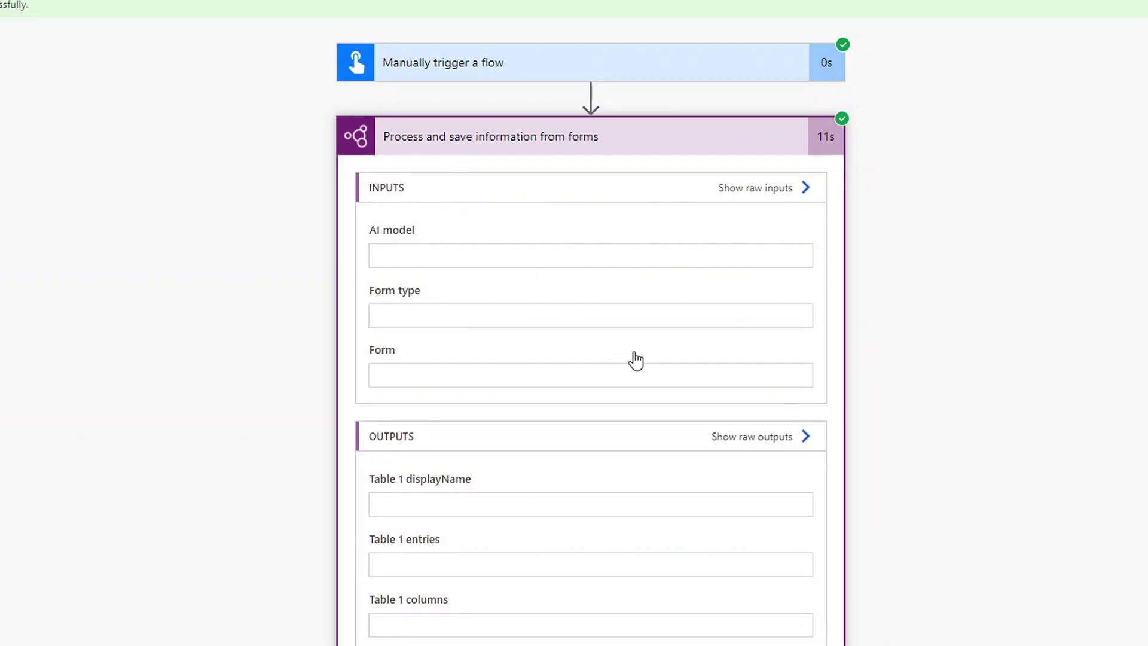
scroll(667, 496, down, 7)
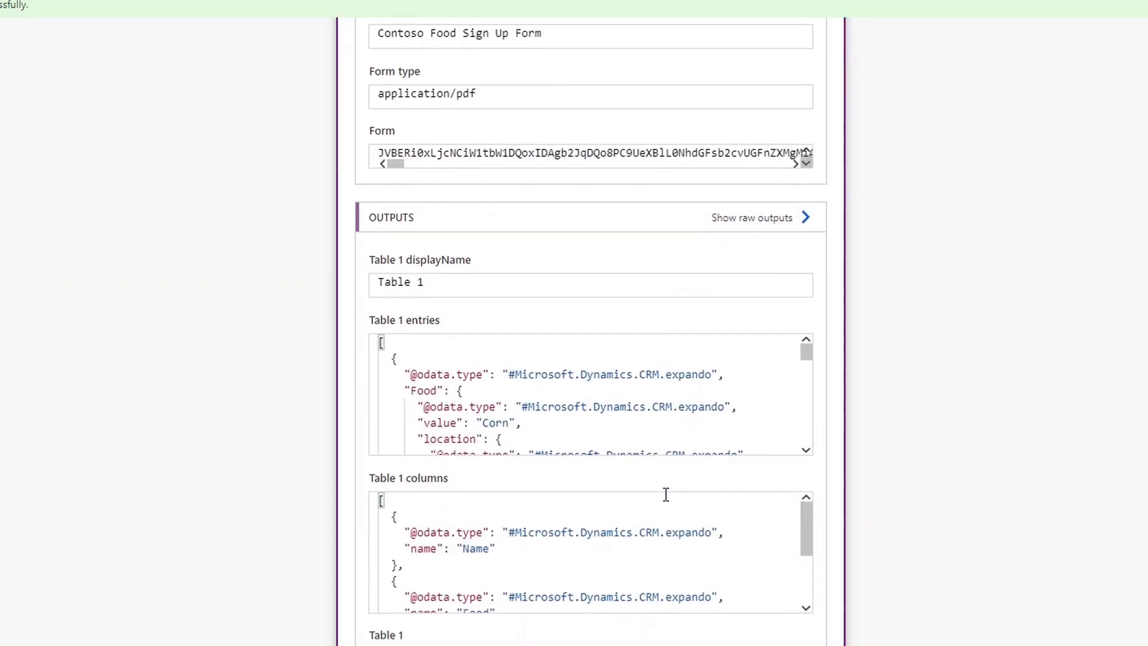
scroll(300, 554, down, 20)
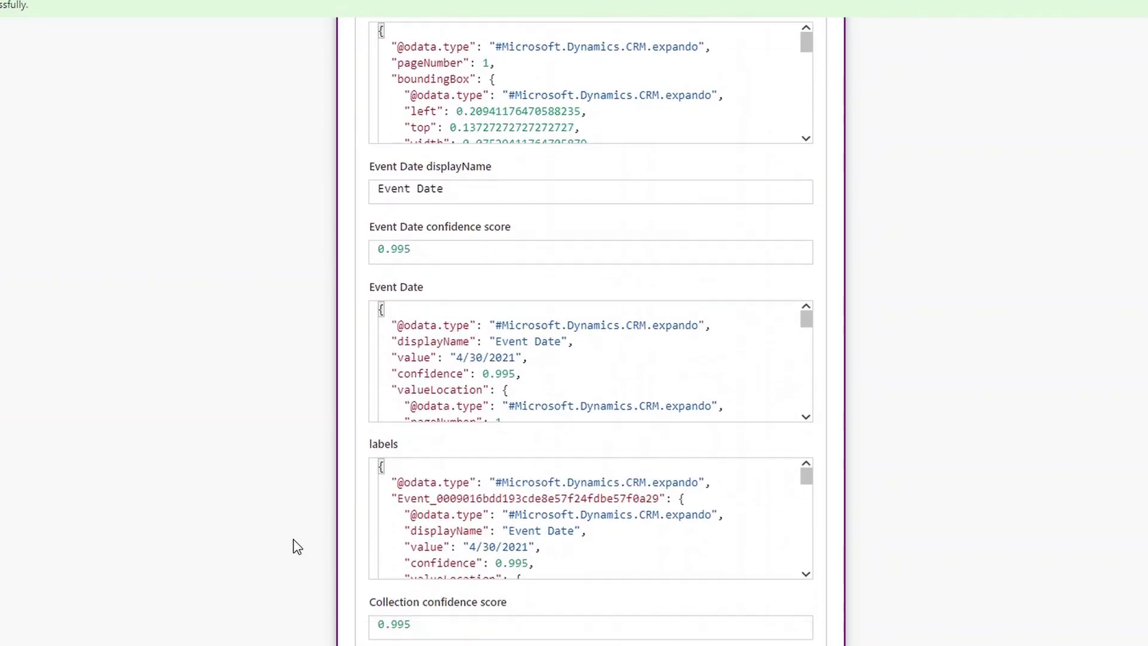
click(422, 626)
scroll(282, 531, down, 8)
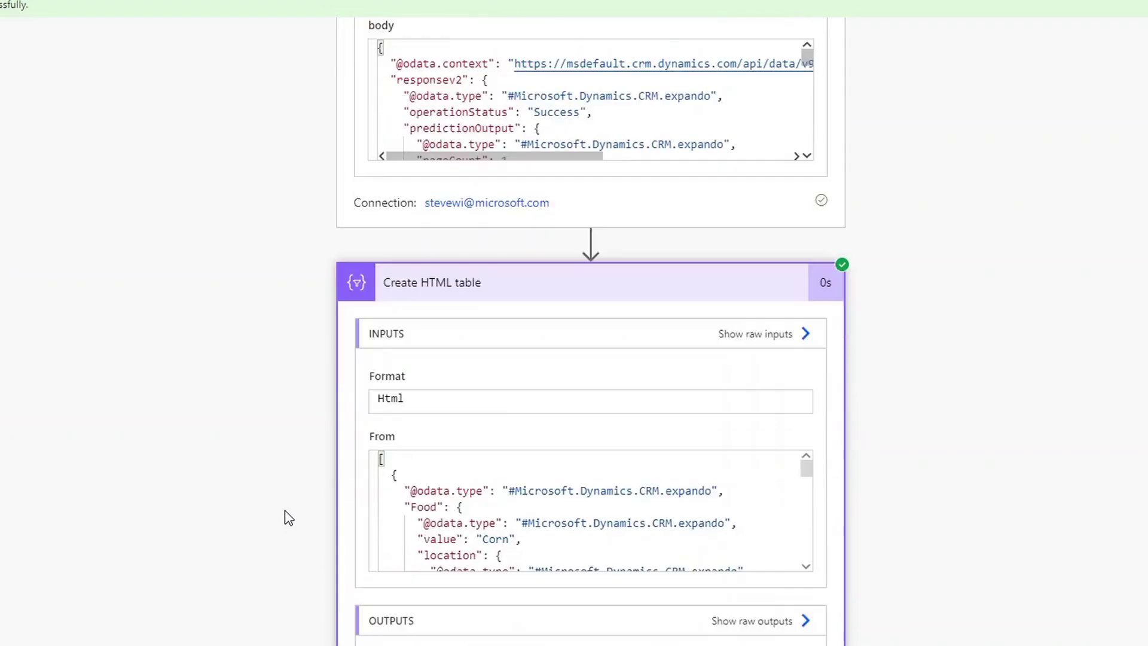